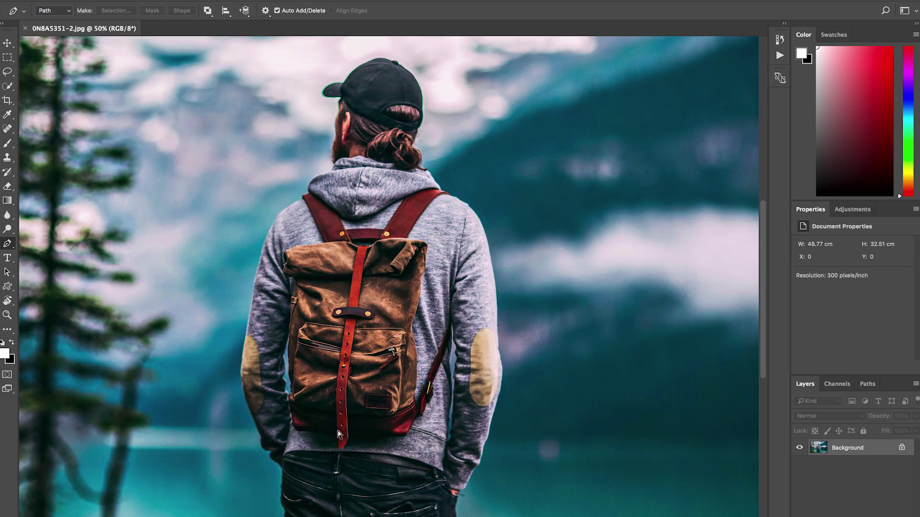
# Start a Pen path along the top edge of the man's black cap, ending at the cap's button
pyautogui.hotkey('ctrl', '+')
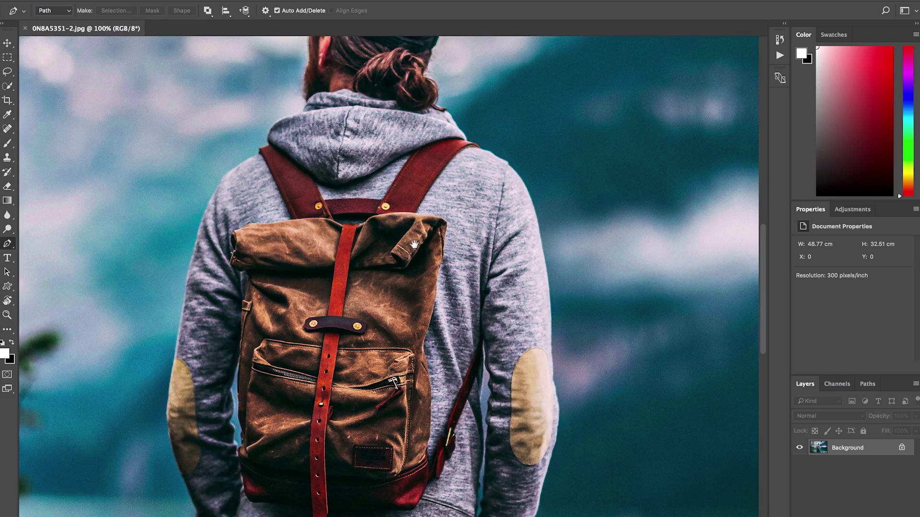
pyautogui.scroll(5, 433, 380)
pyautogui.hotkey('ctrl', '+')
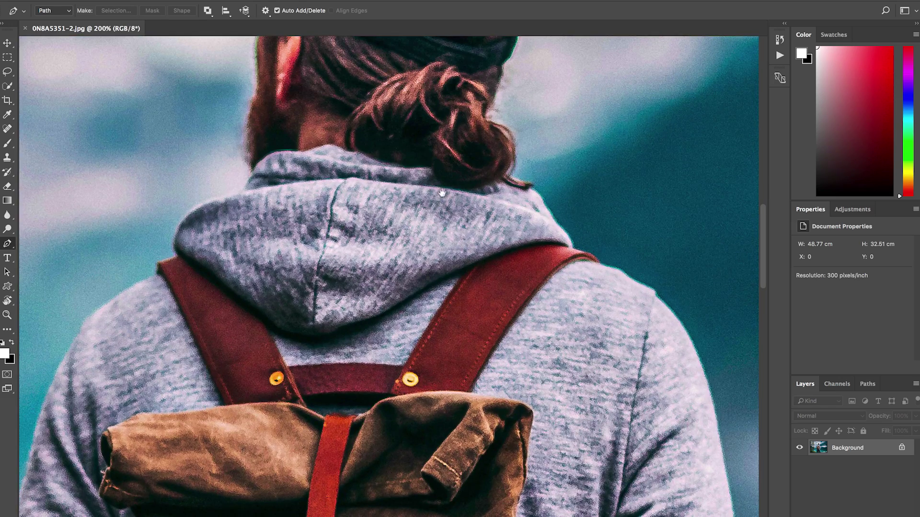
pyautogui.scroll(10, 432, 380)
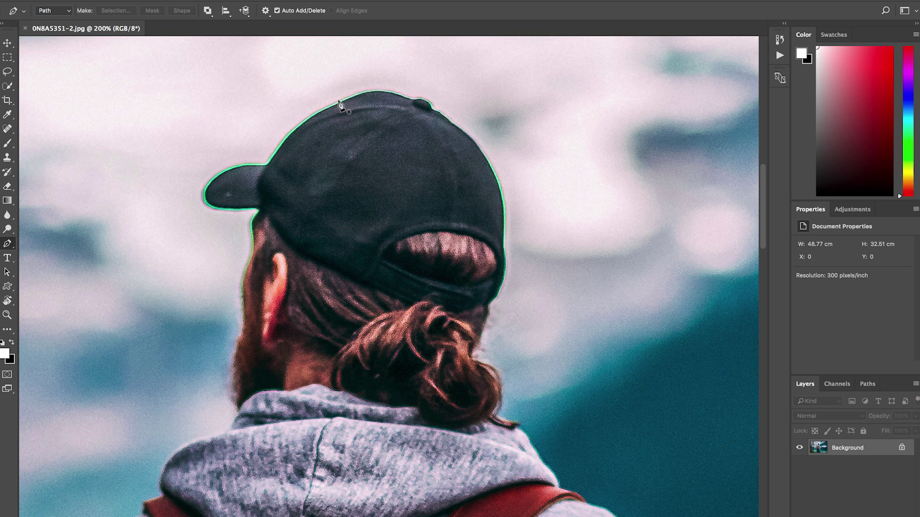
pyautogui.click(340, 100)
pyautogui.click(355, 94)
pyautogui.click(373, 90)
pyautogui.click(387, 91)
pyautogui.click(402, 94)
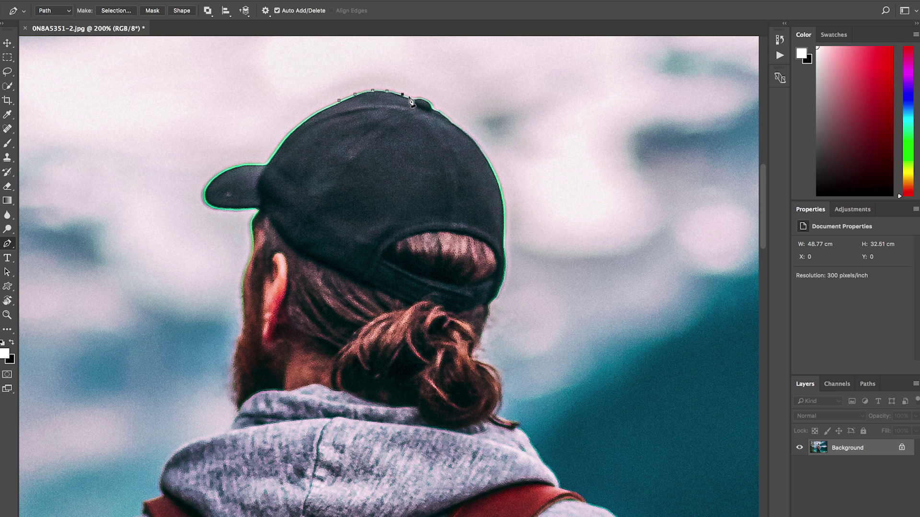
pyautogui.click(410, 98)
pyautogui.click(416, 97)
# Continue the path around the cap's button and down the back of the cap to its lower rim
pyautogui.click(431, 102)
pyautogui.click(433, 110)
pyautogui.click(448, 119)
pyautogui.click(459, 128)
pyautogui.click(479, 147)
pyautogui.click(493, 172)
pyautogui.click(500, 188)
pyautogui.click(505, 222)
pyautogui.click(505, 246)
pyautogui.click(495, 297)
# Trace the path below the cap, around the hair bun and onto the edge of the hood
pyautogui.click(490, 312)
pyautogui.click(486, 322)
pyautogui.click(480, 335)
pyautogui.click(473, 359)
pyautogui.click(500, 375)
pyautogui.click(501, 401)
pyautogui.click(520, 423)
pyautogui.click(534, 447)
# Extend the path along the hood, backpack strap and right shoulder to the man's upper arm
pyautogui.moveTo(544, 462); pyautogui.dragTo(563, 491)
pyautogui.moveTo(593, 480)
pyautogui.mouseDown()
pyautogui.moveTo(535, 327)
pyautogui.moveTo(492, 253)
pyautogui.moveTo(441, 203)
pyautogui.moveTo(421, 218)
pyautogui.moveTo(521, 286)
pyautogui.moveTo(555, 391)
pyautogui.mouseUp()
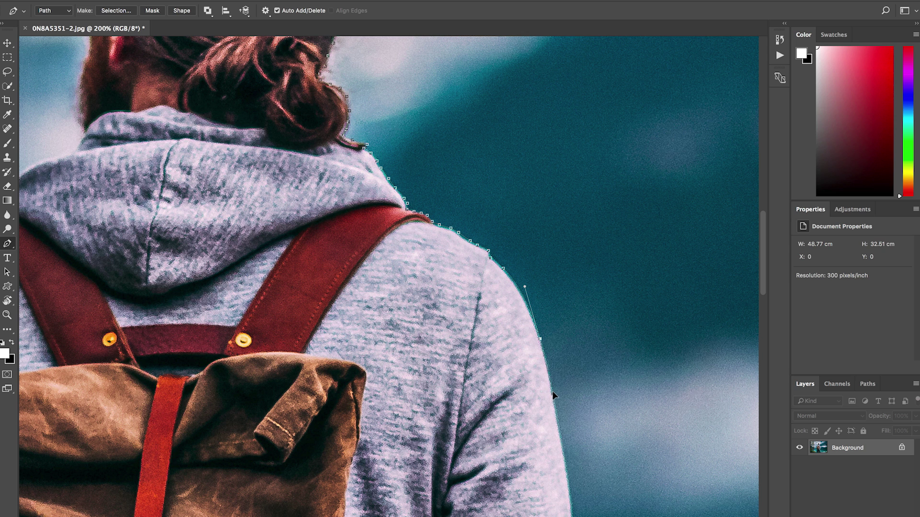
pyautogui.click(553, 394)
pyautogui.click(555, 409)
pyautogui.click(559, 431)
# Trace the outer edge of the right sleeve down to the elbow patch
pyautogui.moveTo(611, 474); pyautogui.dragTo(573, 144)
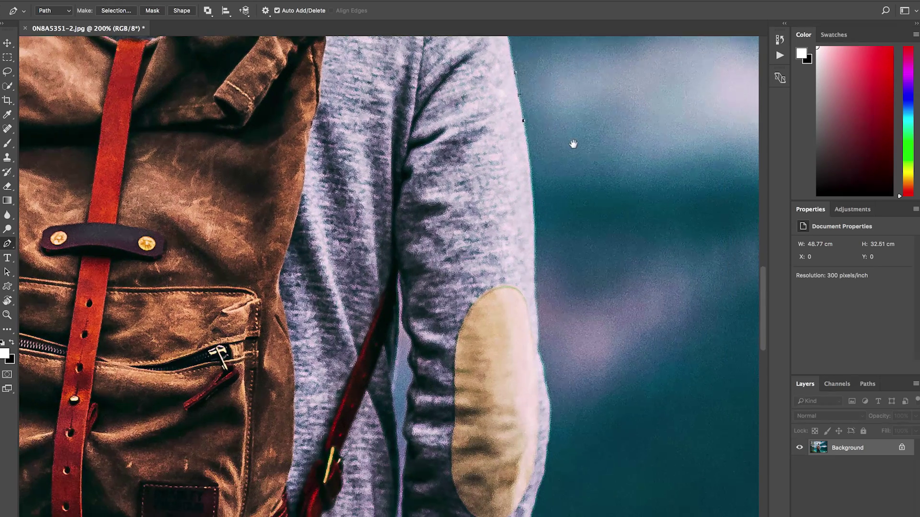
pyautogui.click(529, 162)
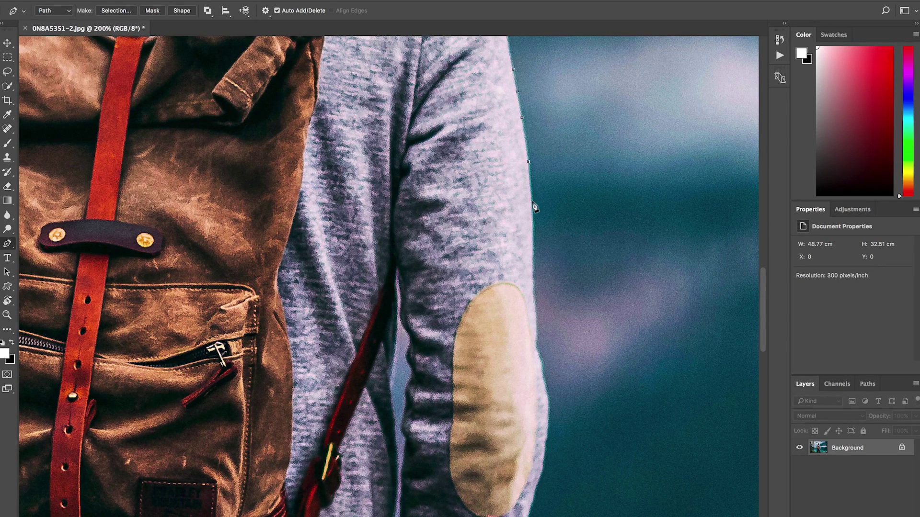
pyautogui.click(532, 204)
pyautogui.click(534, 255)
pyautogui.click(535, 283)
pyautogui.click(535, 305)
pyautogui.click(537, 328)
pyautogui.click(536, 346)
# Follow the outward curve of the right elbow with the path, past the beige elbow patch
pyautogui.click(540, 360)
pyautogui.click(543, 376)
pyautogui.click(547, 393)
pyautogui.click(550, 416)
pyautogui.click(547, 438)
pyautogui.click(545, 455)
pyautogui.click(540, 477)
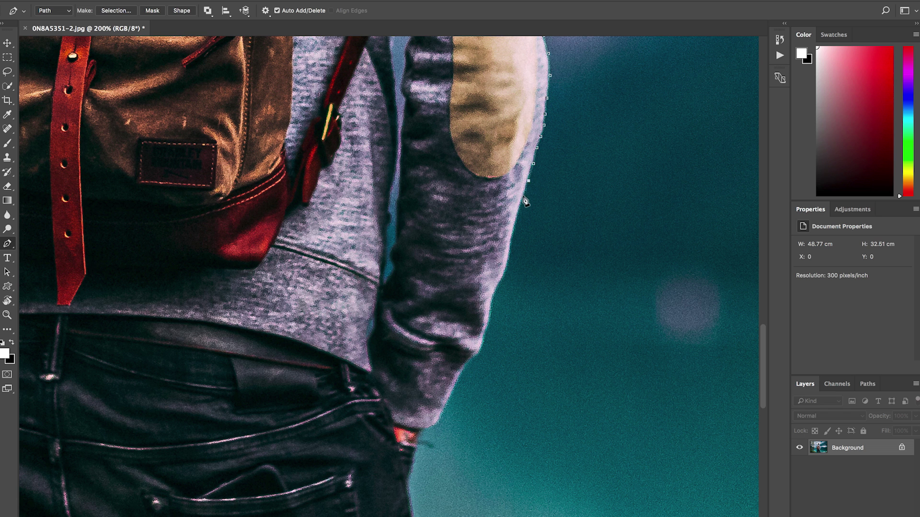
# Continue the path down the outer edge of the right forearm toward the cuff
pyautogui.click(521, 201)
pyautogui.click(518, 215)
pyautogui.click(513, 232)
pyautogui.click(512, 241)
pyautogui.click(510, 255)
pyautogui.click(505, 274)
# Trace the path down the right trouser leg, along the photo's bottom edge and around the gap between the legs
pyautogui.moveTo(512, 337); pyautogui.dragTo(530, 230)
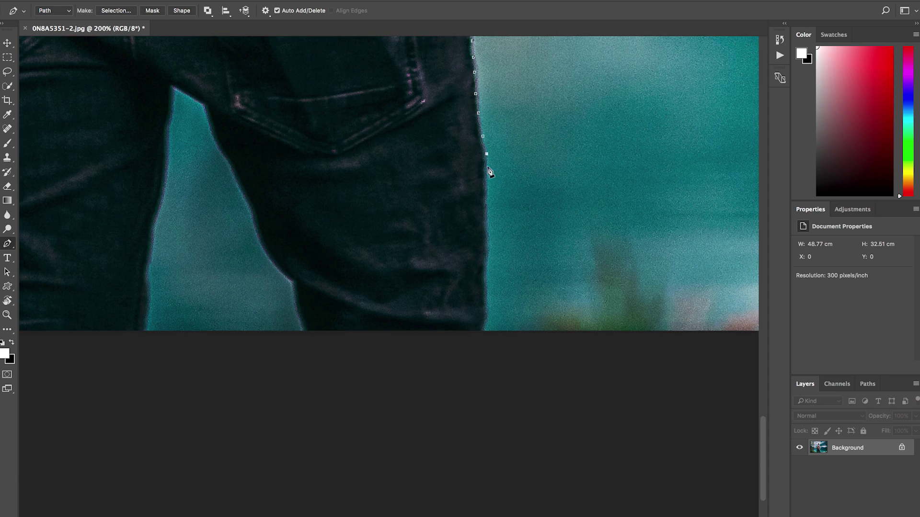
pyautogui.click(485, 331)
pyautogui.click(305, 335)
pyautogui.moveTo(261, 242); pyautogui.dragTo(479, 361)
pyautogui.click(391, 206)
pyautogui.click(364, 450)
pyautogui.click(196, 452)
# Trace the man's left side up past the sleeve, shoulder and face, and close the path at the cap
pyautogui.moveTo(197, 383); pyautogui.dragTo(249, 513)
pyautogui.click(233, 427)
pyautogui.scroll(12, 240, 407)
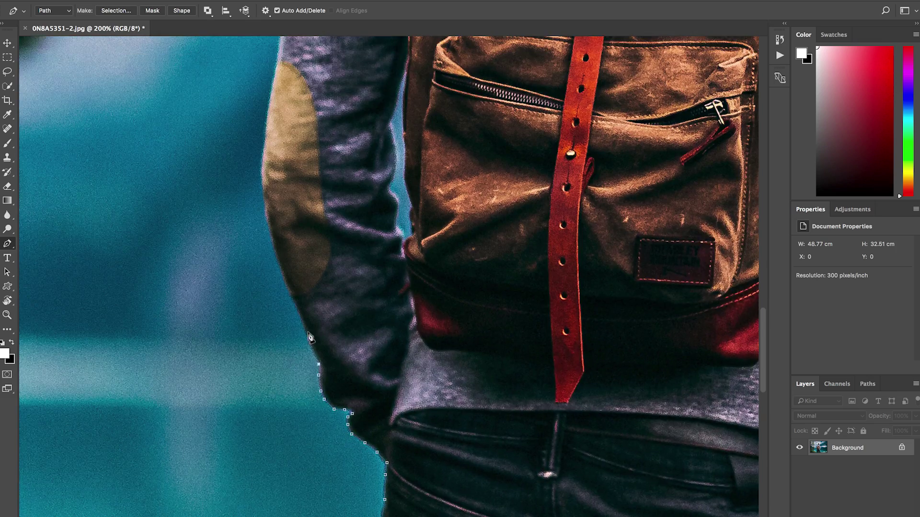
pyautogui.scroll(1, 400, 181)
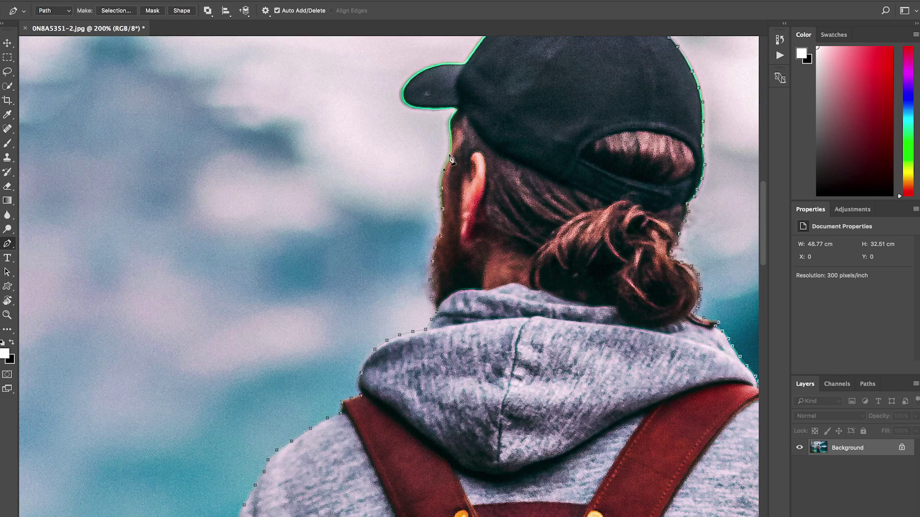
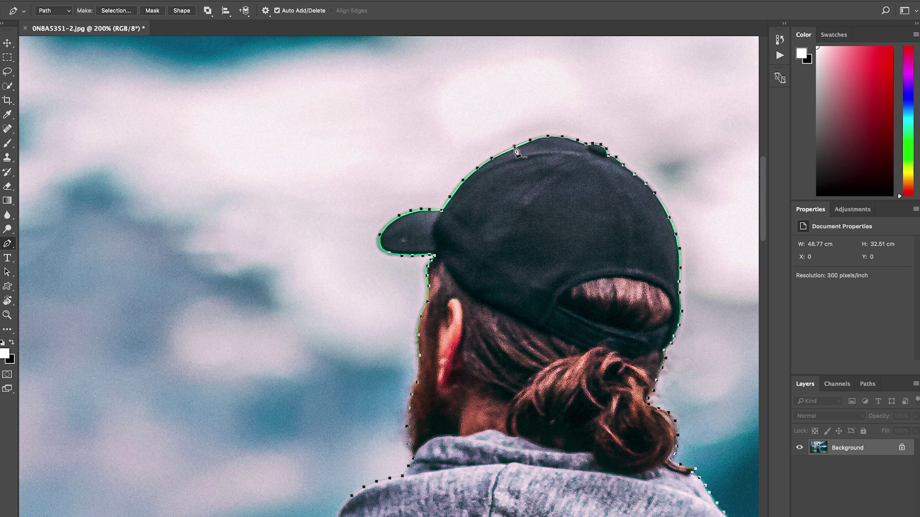
# Turn the closed path into a new anti-aliased selection with a feather radius of 1 pixel
pyautogui.moveTo(530, 185); pyautogui.dragTo(416, 175)
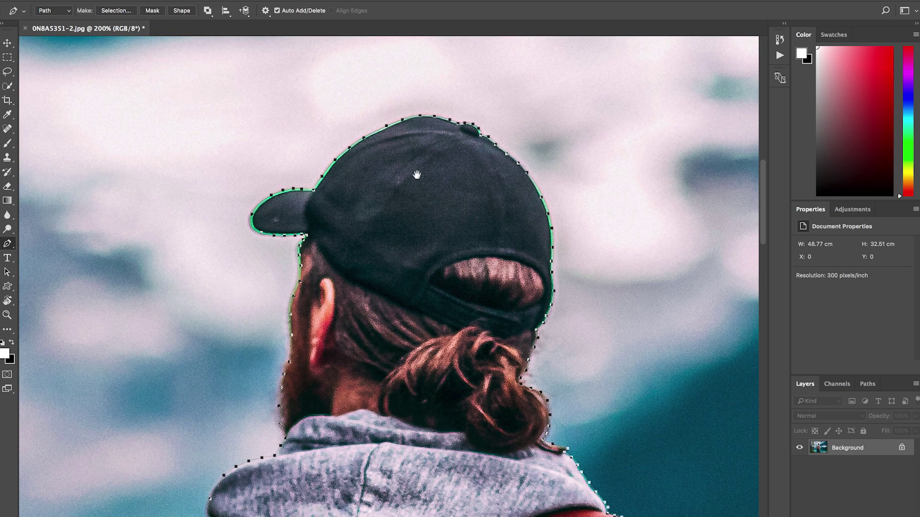
pyautogui.rightClick(388, 127)
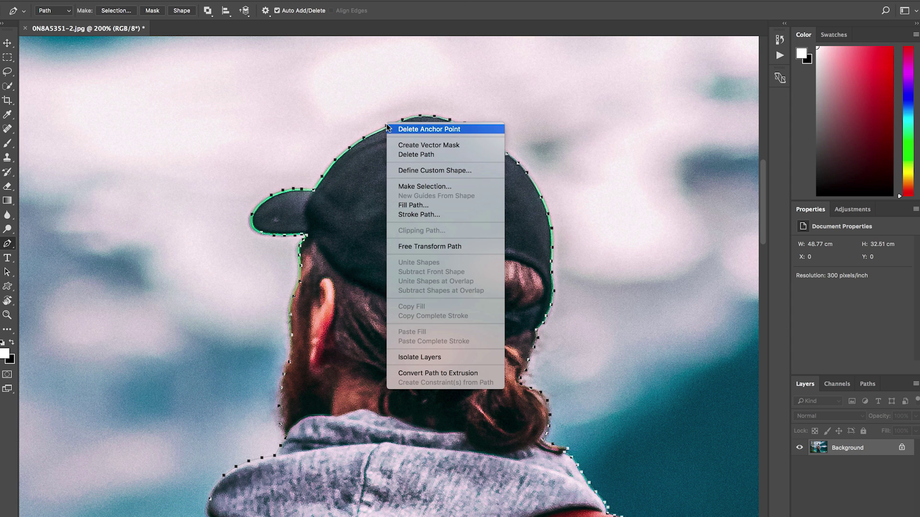
pyautogui.click(410, 183)
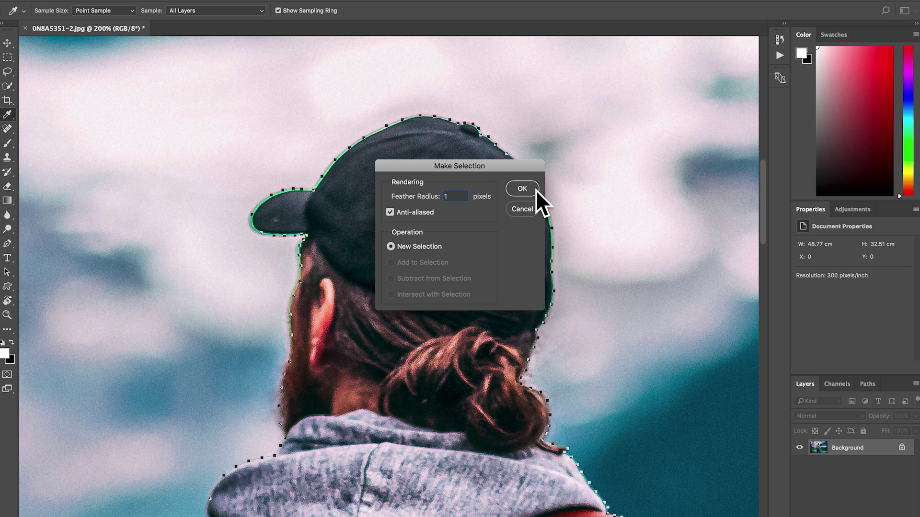
pyautogui.write('1')
pyautogui.click(523, 189)
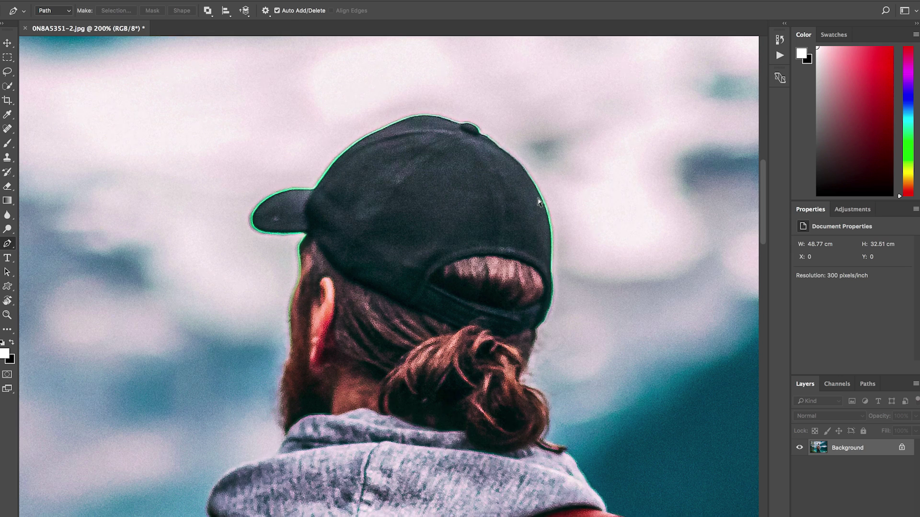
# Copy the selected man onto a new layer and make the Background layer active
pyautogui.press('super+minus')
pyautogui.press('super+minus')
pyautogui.press('super+minus')
pyautogui.press('super+minus')
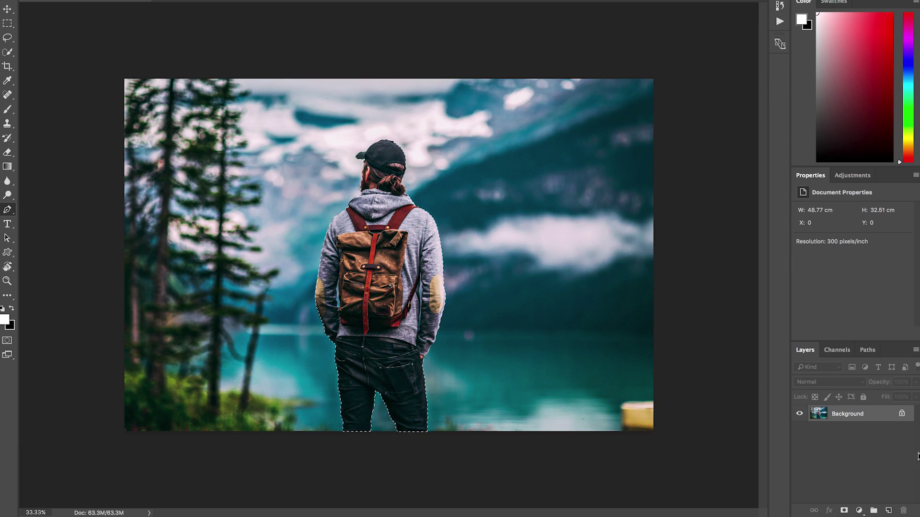
pyautogui.press('super+j')
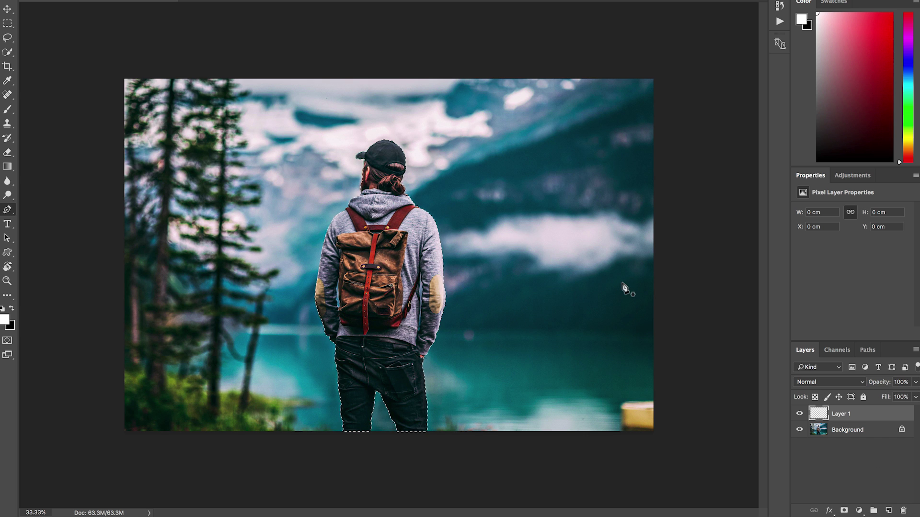
pyautogui.press('a')
pyautogui.click(820, 430)
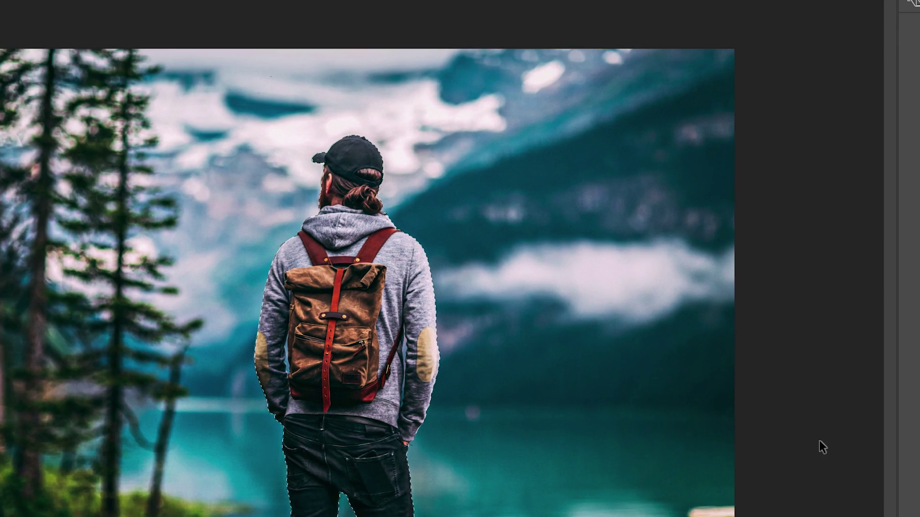
# Fill the man-shaped selection on the Background layer using Content-Aware with Color Adaptation at 100% opacity
pyautogui.hotkey('shift', 'BackSpace')
pyautogui.click(496, 119)
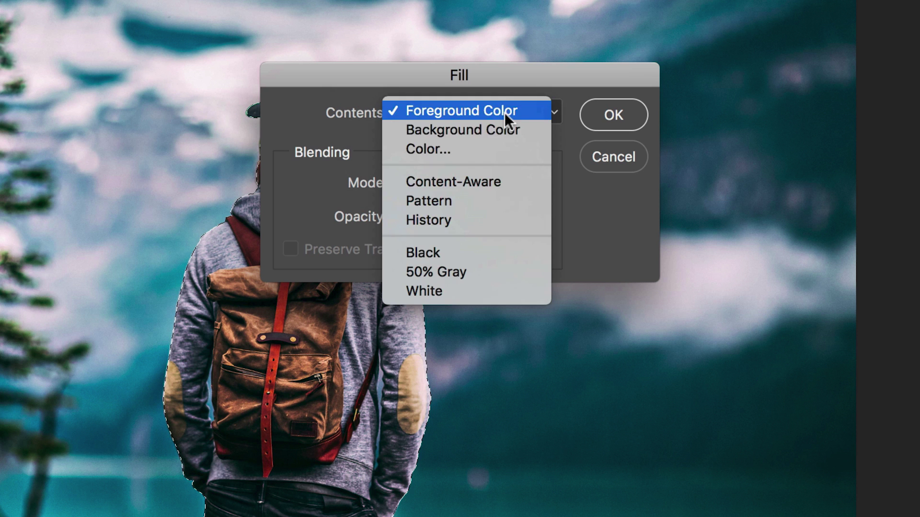
pyautogui.click(490, 181)
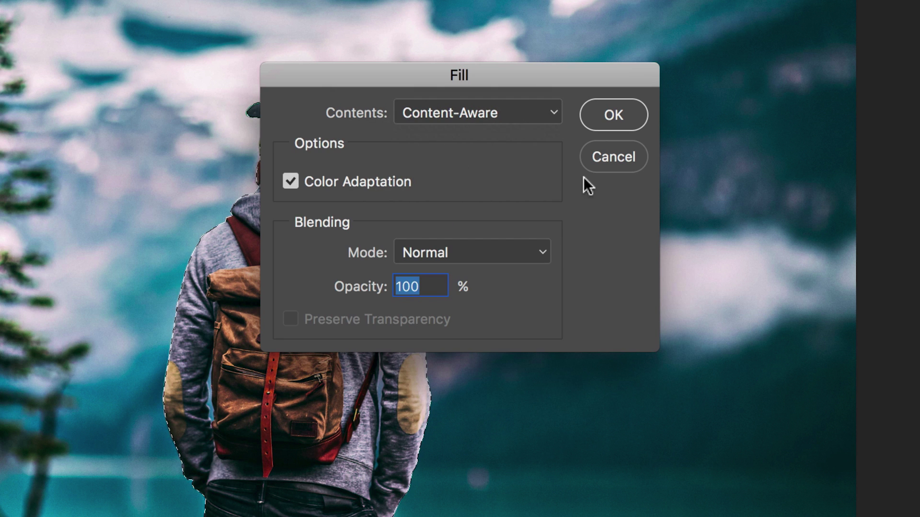
pyautogui.click(593, 113)
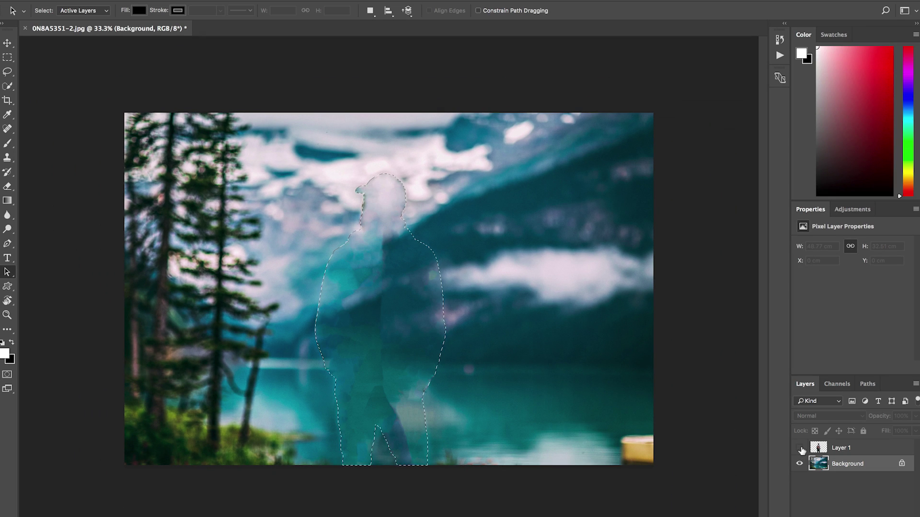
# Check the filled background with the cut-out layer hidden, and clear the selection
pyautogui.click(800, 448)
pyautogui.click(800, 448)
pyautogui.hotkey('ctrl', 'd')
# Remove the ghost outline of the right arm, head and cap from the background with the Clone Stamp
pyautogui.press('s')
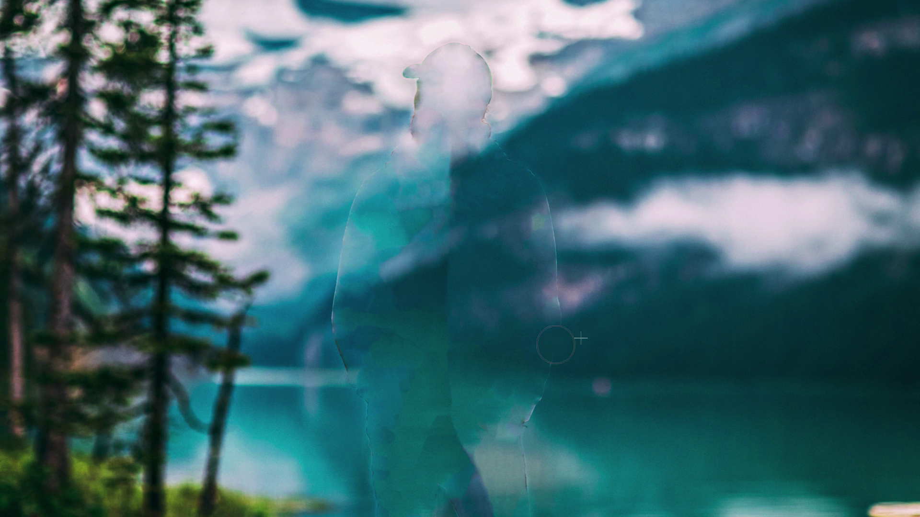
pyautogui.moveTo(556, 296)
pyautogui.mouseDown()
pyautogui.moveTo(558, 238)
pyautogui.moveTo(548, 229)
pyautogui.moveTo(568, 192)
pyautogui.moveTo(547, 201)
pyautogui.moveTo(569, 186)
pyautogui.moveTo(554, 167)
pyautogui.moveTo(503, 165)
pyautogui.moveTo(522, 150)
pyautogui.moveTo(492, 133)
pyautogui.moveTo(496, 123)
pyautogui.moveTo(489, 137)
pyautogui.moveTo(492, 71)
pyautogui.moveTo(470, 51)
pyautogui.moveTo(449, 50)
pyautogui.moveTo(407, 66)
pyautogui.moveTo(419, 108)
pyautogui.mouseUp()
pyautogui.keyDown('alt'); pyautogui.click(392, 121); pyautogui.keyUp('alt')
pyautogui.keyDown('alt'); pyautogui.click(396, 107); pyautogui.keyUp('alt')
pyautogui.click(411, 113)
pyautogui.keyDown('alt'); pyautogui.click(377, 141); pyautogui.keyUp('alt')
pyautogui.moveTo(386, 150); pyautogui.dragTo(401, 148)
pyautogui.keyDown('alt'); pyautogui.click(402, 139); pyautogui.keyUp('alt')
pyautogui.click(421, 135)
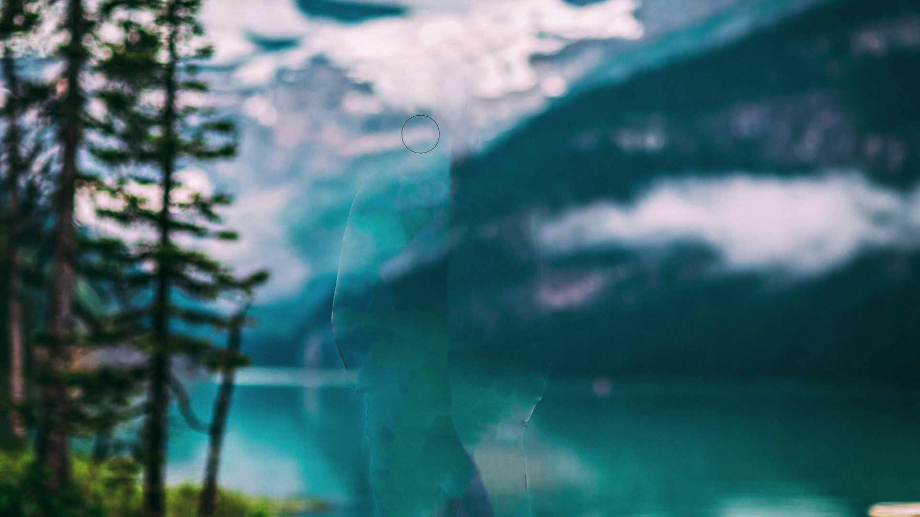
# Clone clean background over the pale remnant at the head and the start of the left shoulder outline
pyautogui.keyDown('alt'); pyautogui.click(486, 99); pyautogui.keyUp('alt')
pyautogui.moveTo(473, 102)
pyautogui.mouseDown()
pyautogui.moveTo(465, 83)
pyautogui.moveTo(456, 107)
pyautogui.moveTo(430, 108)
pyautogui.mouseUp()
pyautogui.keyDown('alt'); pyautogui.click(488, 95); pyautogui.keyUp('alt')
pyautogui.keyDown('alt'); pyautogui.click(352, 195); pyautogui.keyUp('alt')
pyautogui.moveTo(357, 192); pyautogui.dragTo(375, 178)
pyautogui.keyDown('alt'); pyautogui.click(335, 189); pyautogui.keyUp('alt')
pyautogui.click(398, 170)
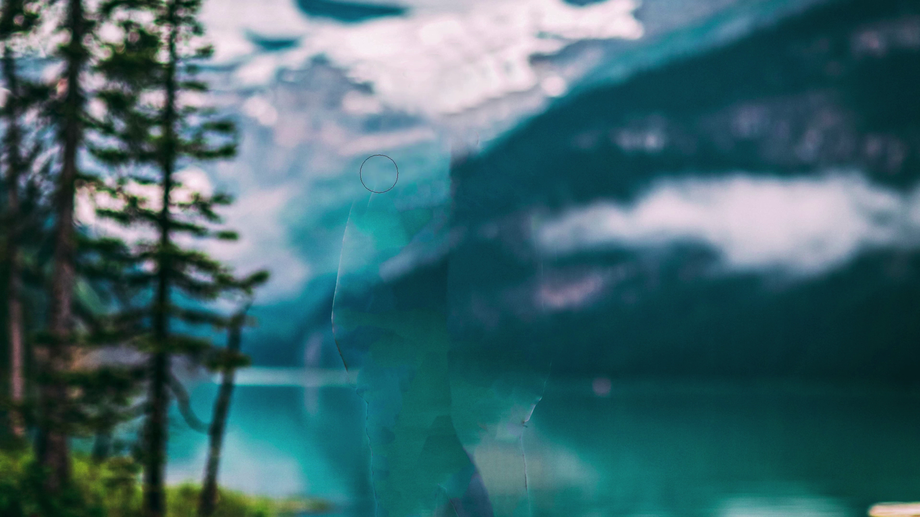
# Clone out the leftover edge running down the left shoulder and upper arm
pyautogui.keyDown('alt'); pyautogui.click(400, 161); pyautogui.keyUp('alt')
pyautogui.moveTo(377, 181); pyautogui.dragTo(344, 242)
pyautogui.keyDown('alt'); pyautogui.click(317, 202); pyautogui.keyUp('alt')
pyautogui.moveTo(330, 274); pyautogui.dragTo(339, 254)
pyautogui.keyDown('alt'); pyautogui.click(317, 287); pyautogui.keyUp('alt')
pyautogui.click(331, 280)
pyautogui.keyDown('alt'); pyautogui.click(314, 315); pyautogui.keyUp('alt')
pyautogui.click(336, 298)
# Blend the vertical seam in the middle of the filled area by cloning from the dark mountainside
pyautogui.keyDown('alt'); pyautogui.click(480, 270); pyautogui.keyUp('alt')
pyautogui.moveTo(452, 273); pyautogui.dragTo(446, 287)
pyautogui.keyDown('alt'); pyautogui.click(470, 283); pyautogui.keyUp('alt')
pyautogui.click(448, 310)
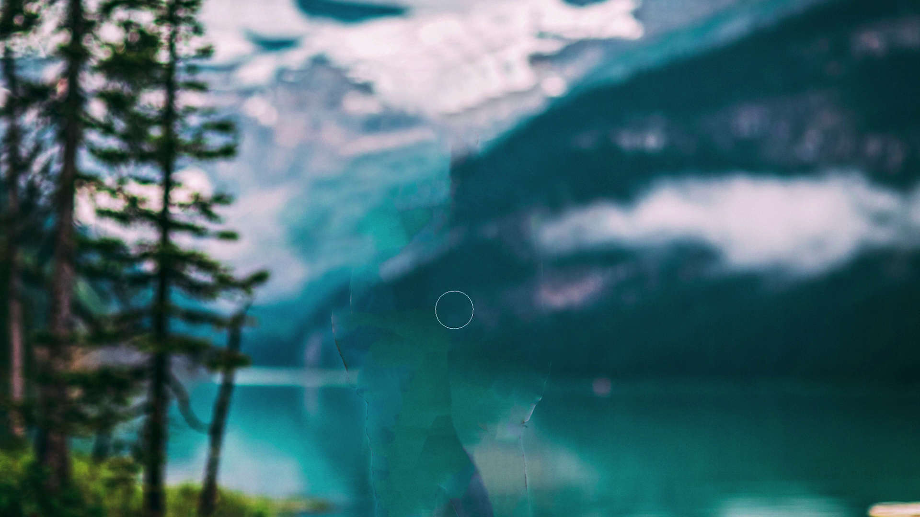
# Clone out the remaining edge at the left elbow and lakeshore, and show the man's layer again
pyautogui.keyDown('alt'); pyautogui.click(311, 335); pyautogui.keyUp('alt')
pyautogui.moveTo(330, 320); pyautogui.dragTo(336, 334)
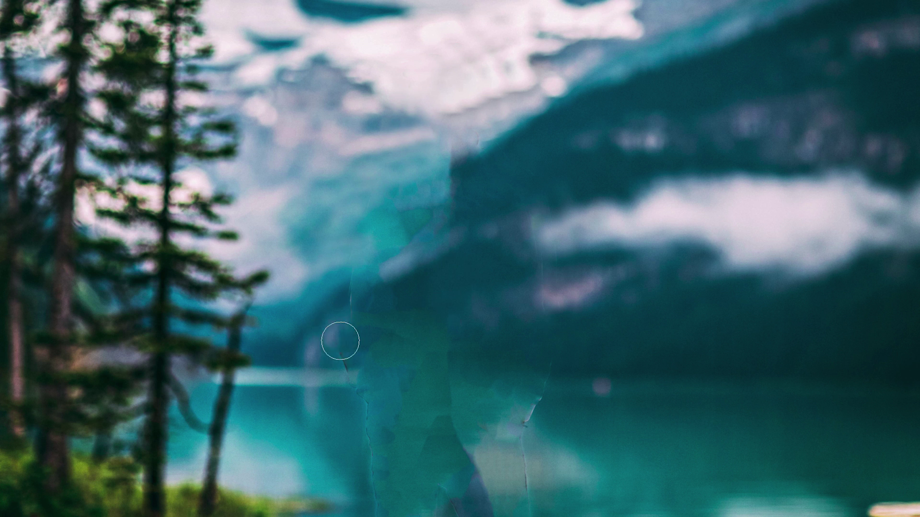
pyautogui.keyDown('alt'); pyautogui.click(311, 348); pyautogui.keyUp('alt')
pyautogui.click(338, 355)
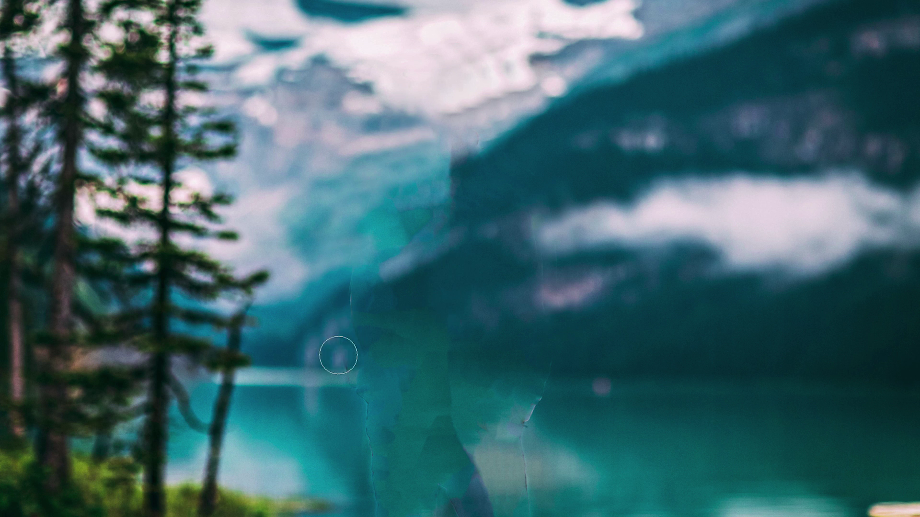
pyautogui.keyDown('alt'); pyautogui.click(341, 411); pyautogui.keyUp('alt')
pyautogui.moveTo(353, 396)
pyautogui.mouseDown()
pyautogui.moveTo(363, 432)
pyautogui.moveTo(359, 398)
pyautogui.moveTo(369, 404)
pyautogui.mouseUp()
pyautogui.click(800, 448)
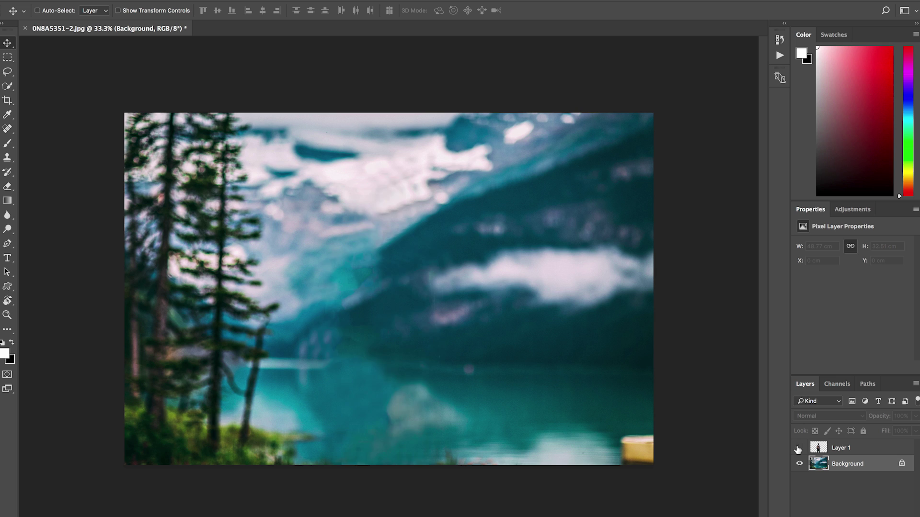
pyautogui.click(799, 448)
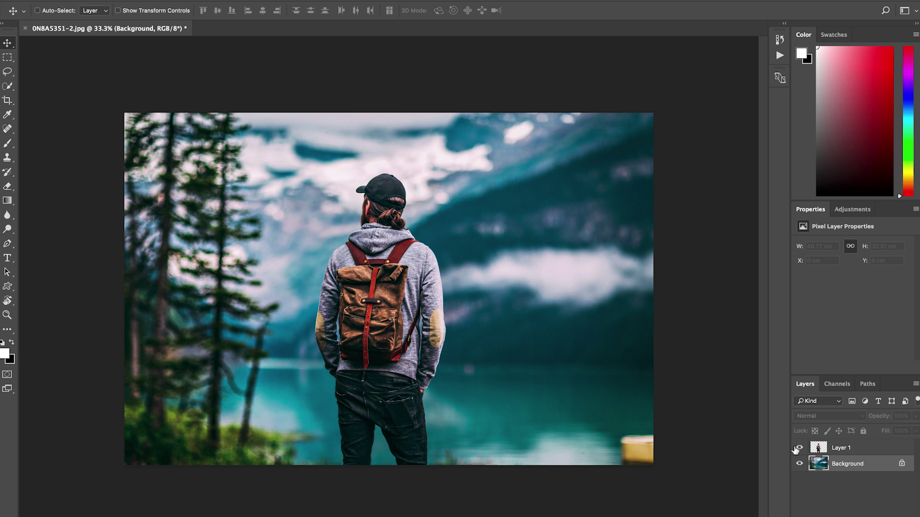
# Create a new transparent RGB document 1920 pixels wide and 1080 pixels high at 300 pixels/inch
pyautogui.click(96, 0)
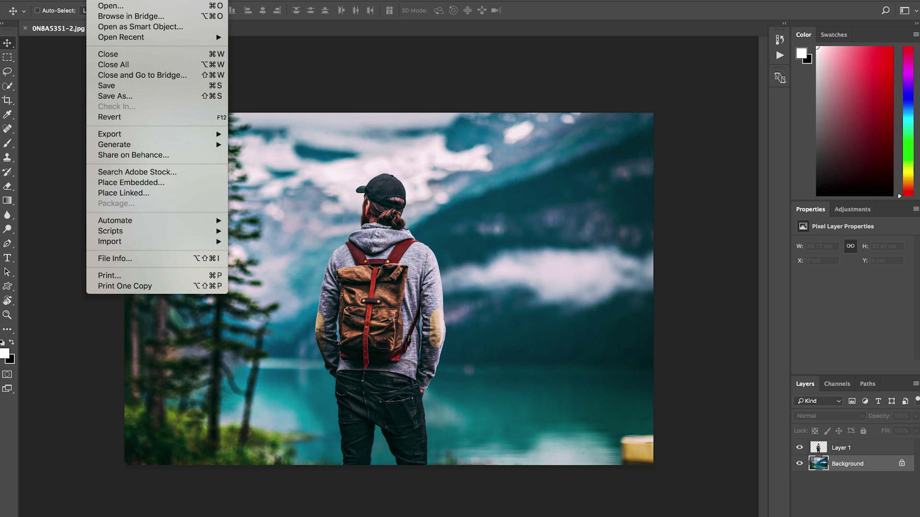
pyautogui.click(110, 5)
pyautogui.press('super+n')
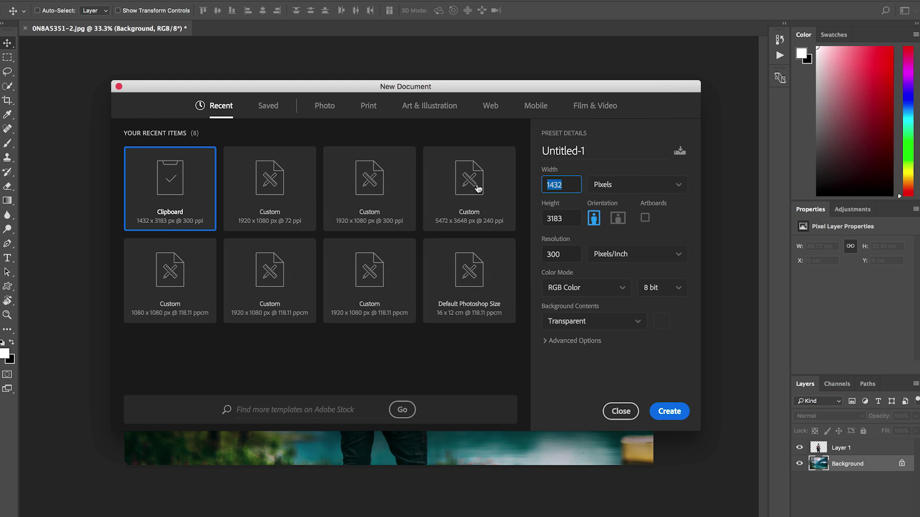
pyautogui.doubleClick(555, 218)
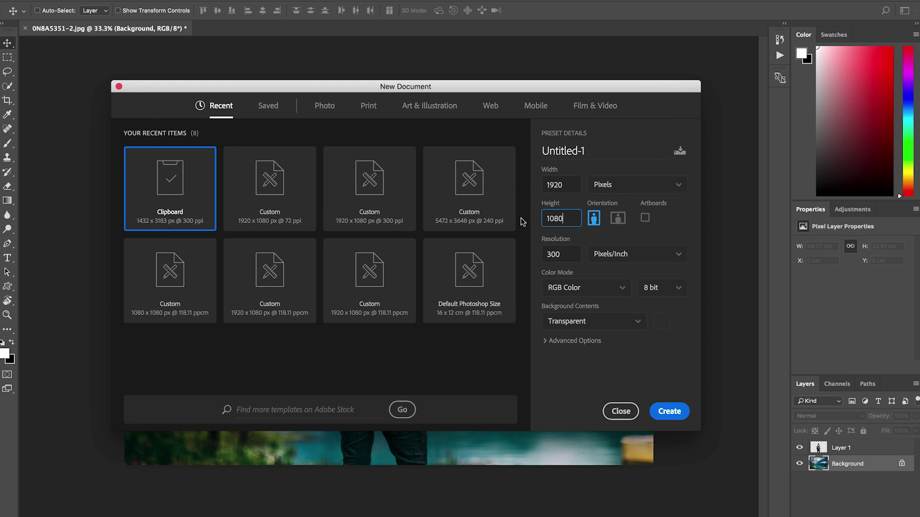
pyautogui.write('1080')
pyautogui.click(551, 255)
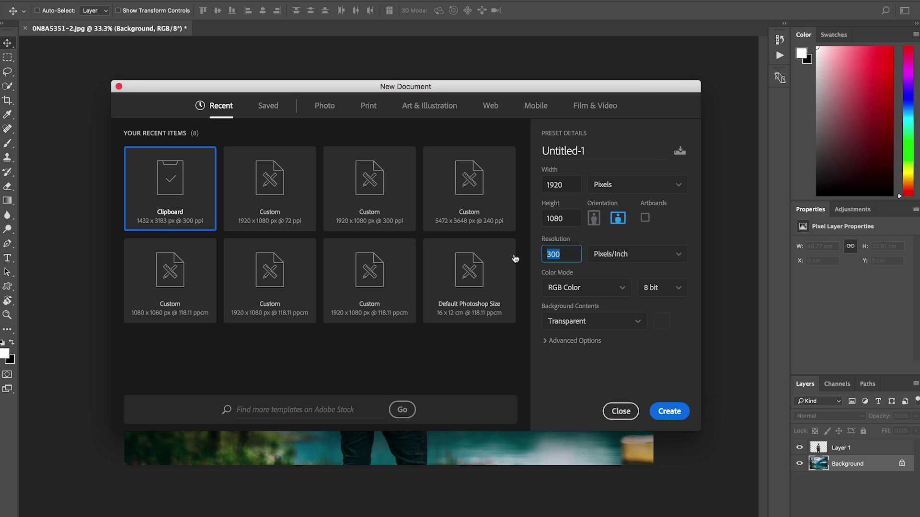
pyautogui.click(669, 412)
# Detach the photo 0N8A5351-2.jpg into a floating window over the new blank document
pyautogui.moveTo(167, 28); pyautogui.dragTo(450, 68)
pyautogui.moveTo(557, 69); pyautogui.dragTo(522, 34)
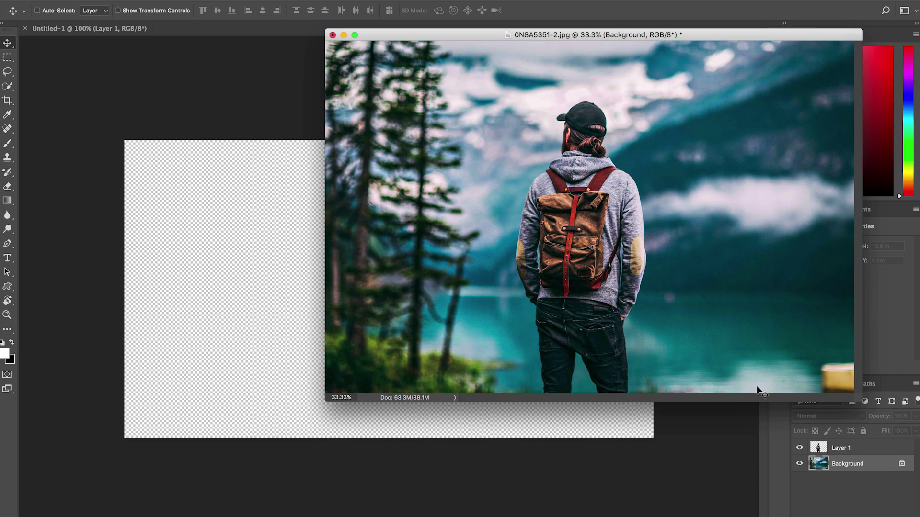
# Copy both layers of the photo, the man and the background, together into the blank Untitled-1 document
pyautogui.click(849, 455)
pyautogui.click(849, 465)
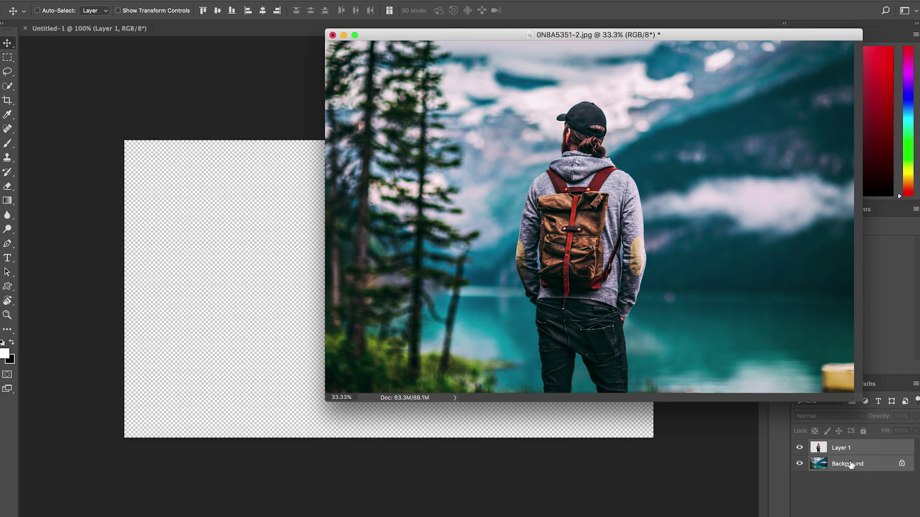
pyautogui.moveTo(848, 450); pyautogui.dragTo(258, 340)
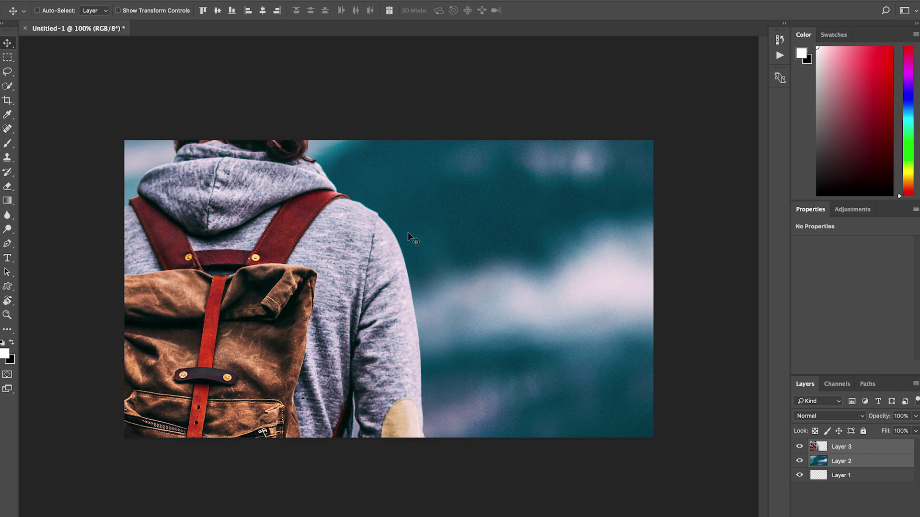
pyautogui.hotkey('ctrl', '-')
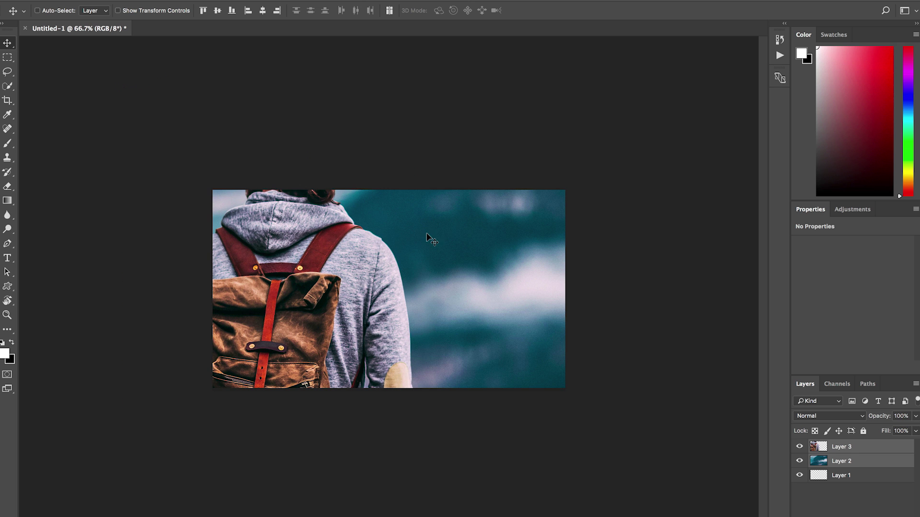
# Scale both copied layers down together to about 34% and align their upper-left corner with the canvas corner
pyautogui.moveTo(469, 262); pyautogui.dragTo(493, 273)
pyautogui.hotkey('ctrl', 't')
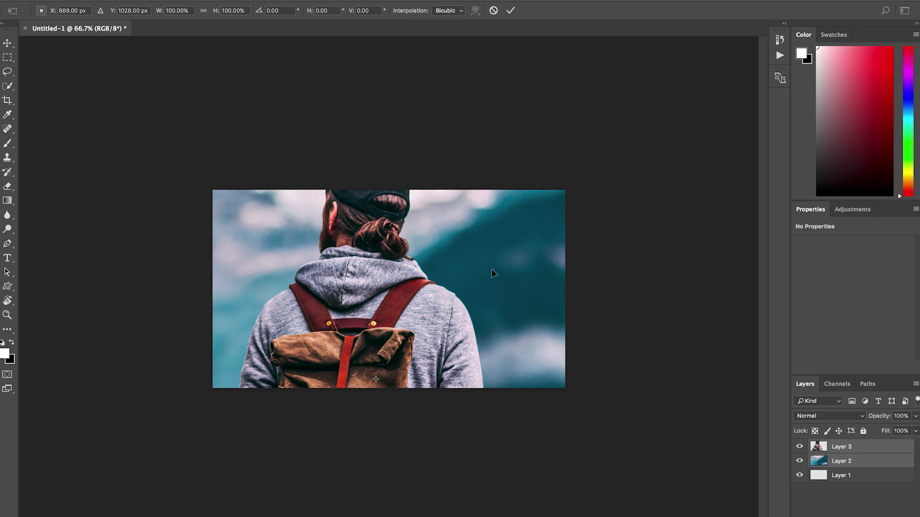
pyautogui.hotkey('ctrl', '-')
pyautogui.hotkey('ctrl', '-')
pyautogui.moveTo(188, 193); pyautogui.dragTo(284, 257)
pyautogui.moveTo(583, 456); pyautogui.dragTo(471, 381)
pyautogui.moveTo(408, 339); pyautogui.dragTo(440, 335)
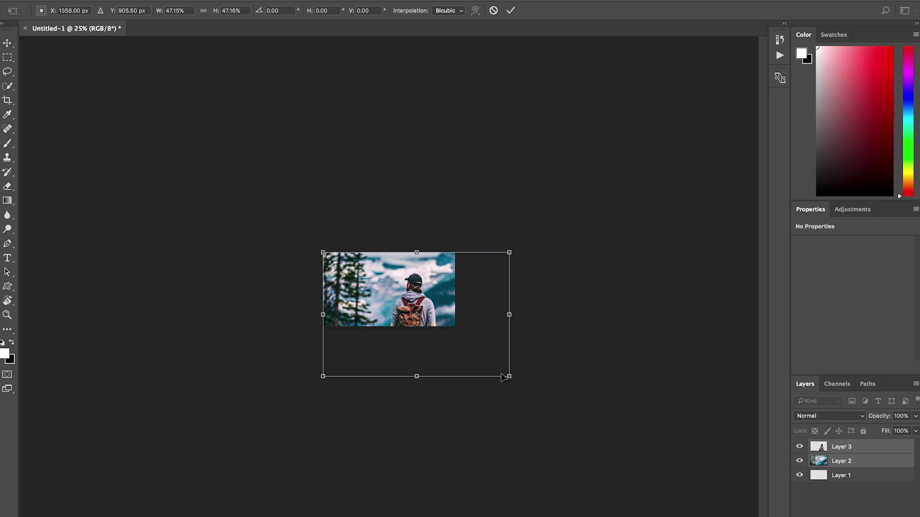
pyautogui.moveTo(509, 376); pyautogui.dragTo(473, 317)
# Fine-tune the layers' scale to about 68 cm wide and shift them up so the photo fills the canvas
pyautogui.hotkey('ctrl', '+')
pyautogui.hotkey('ctrl', '+')
pyautogui.hotkey('ctrl', '+')
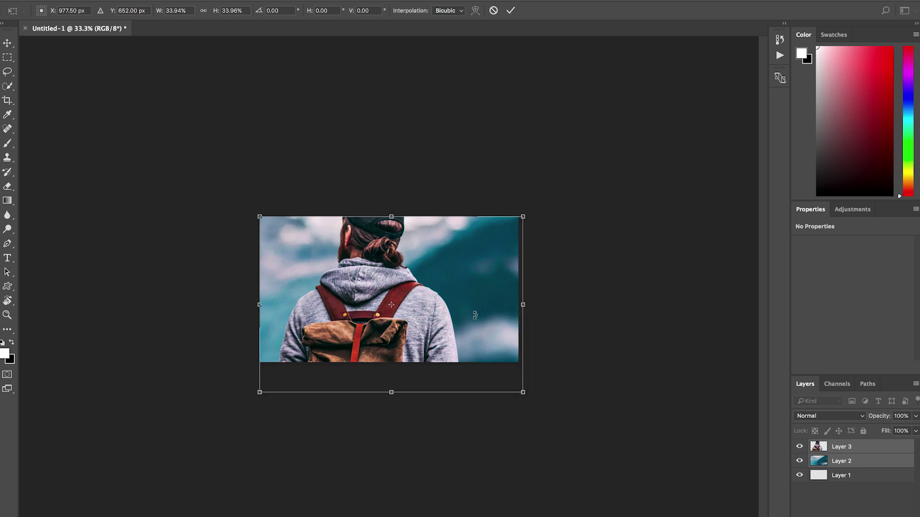
pyautogui.moveTo(573, 430); pyautogui.dragTo(567, 426)
pyautogui.moveTo(516, 360); pyautogui.dragTo(516, 343)
pyautogui.press('Return')
# Convert Layer 3 with the man and Layer 2 with the background into separate smart objects
pyautogui.click(837, 506)
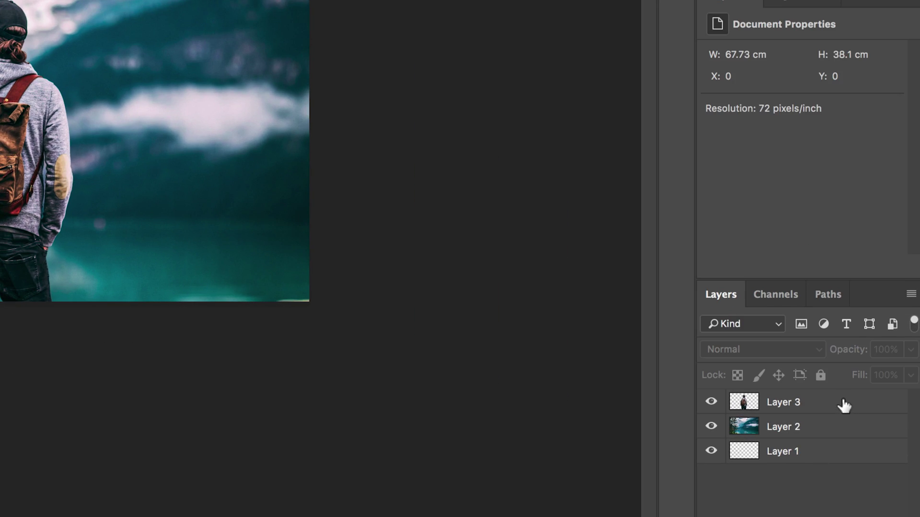
pyautogui.click(843, 405)
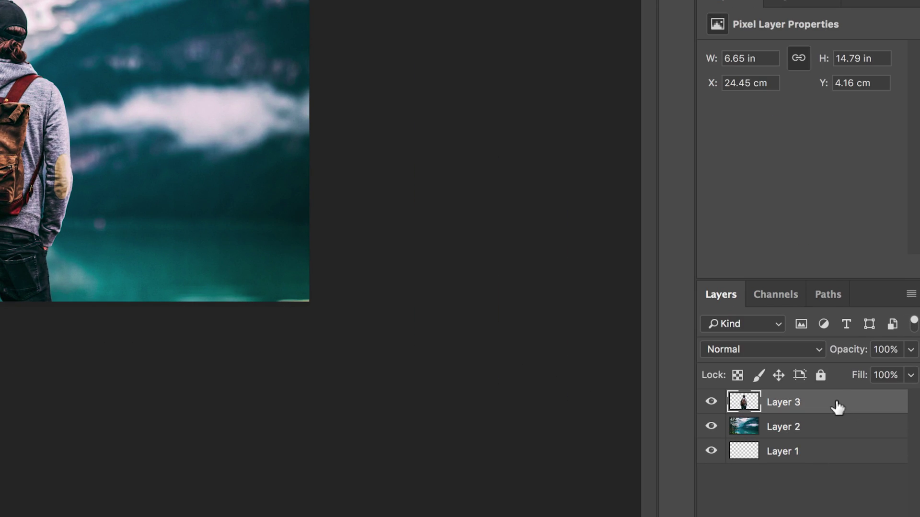
pyautogui.rightClick(835, 404)
pyautogui.click(720, 15)
pyautogui.rightClick(847, 433)
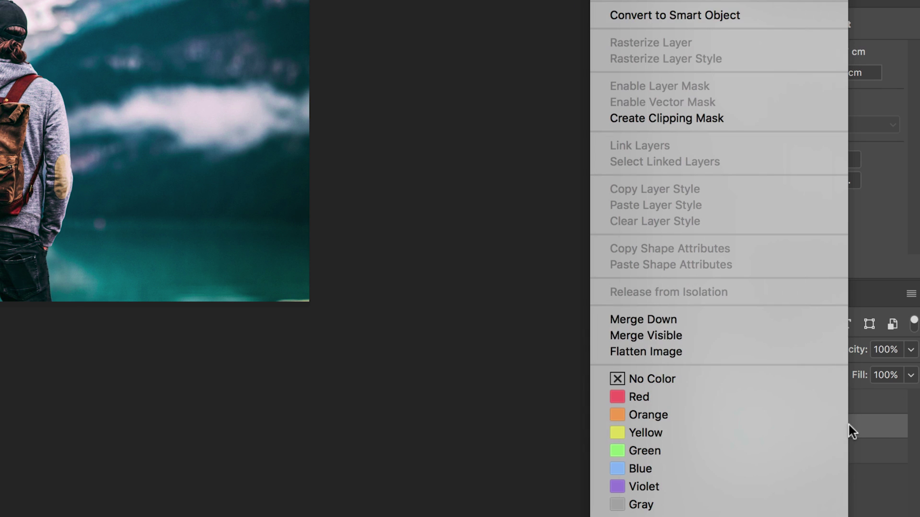
pyautogui.click(706, 13)
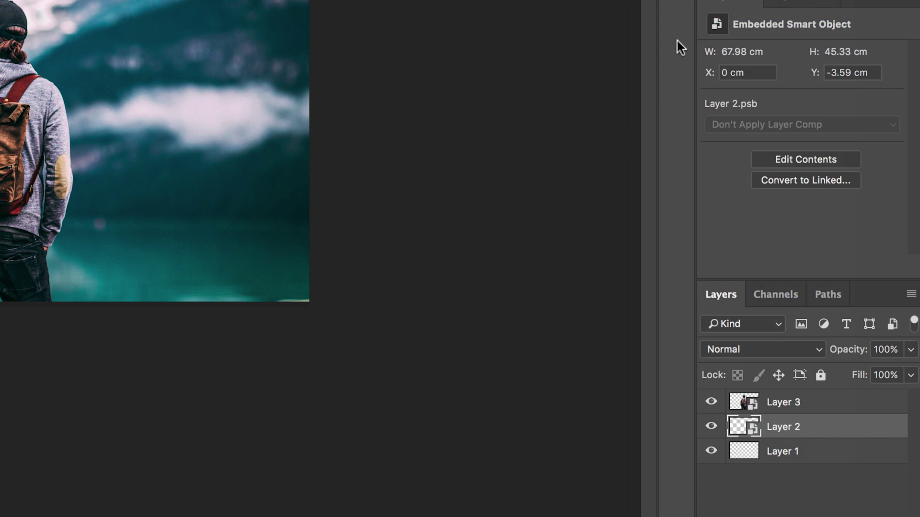
# Select the man's layer, show the Timeline, and create a video timeline for the document
pyautogui.click(827, 407)
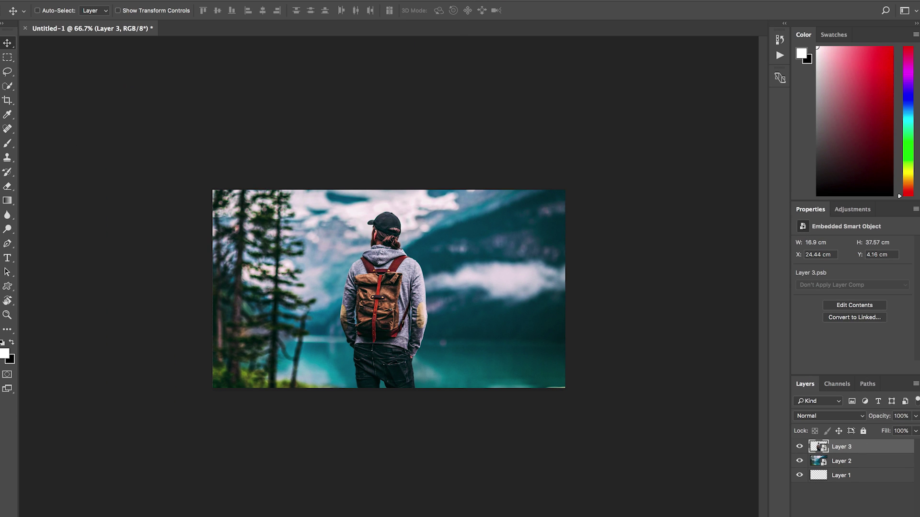
pyautogui.click(355, 2)
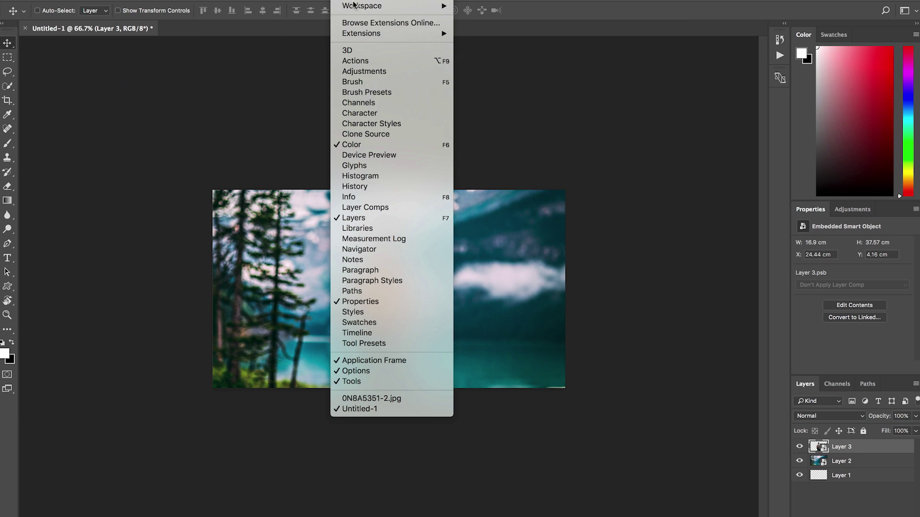
pyautogui.click(358, 334)
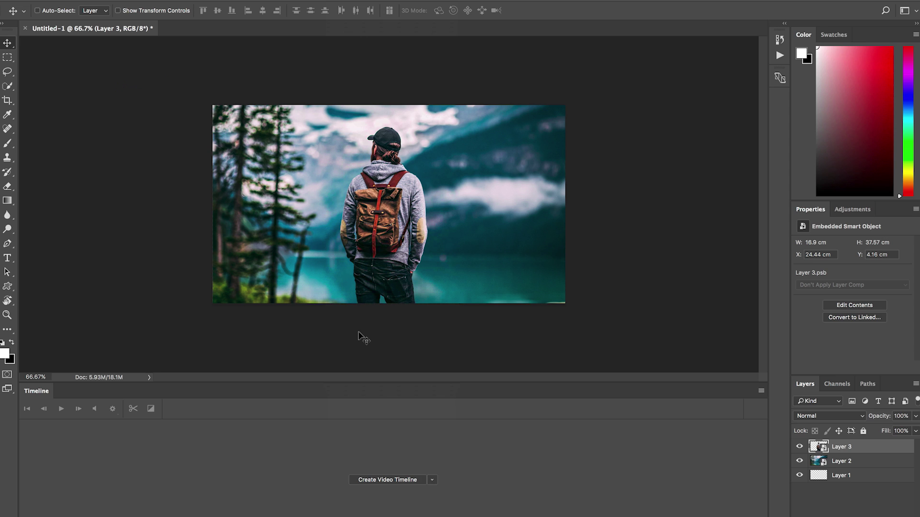
pyautogui.click(426, 438)
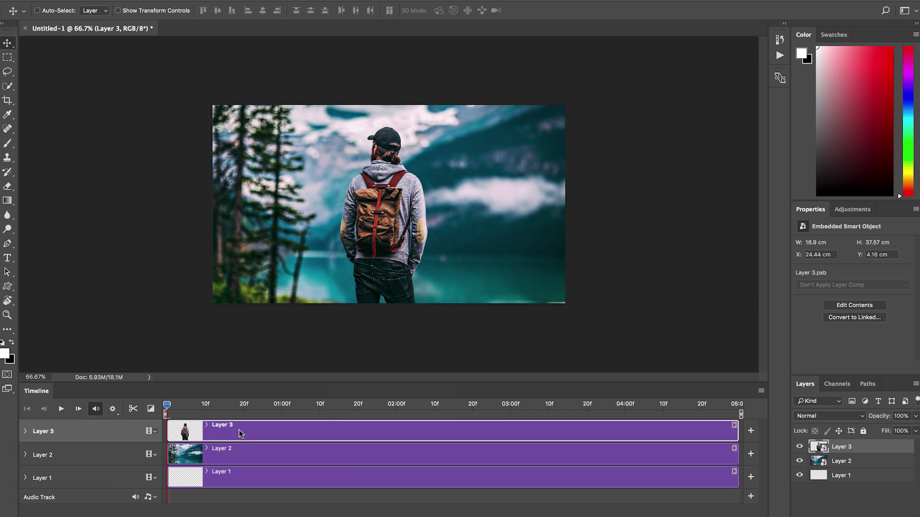
# Expand Layer 3's track and enable Transform keyframing with a keyframe at the start of the timeline
pyautogui.click(25, 433)
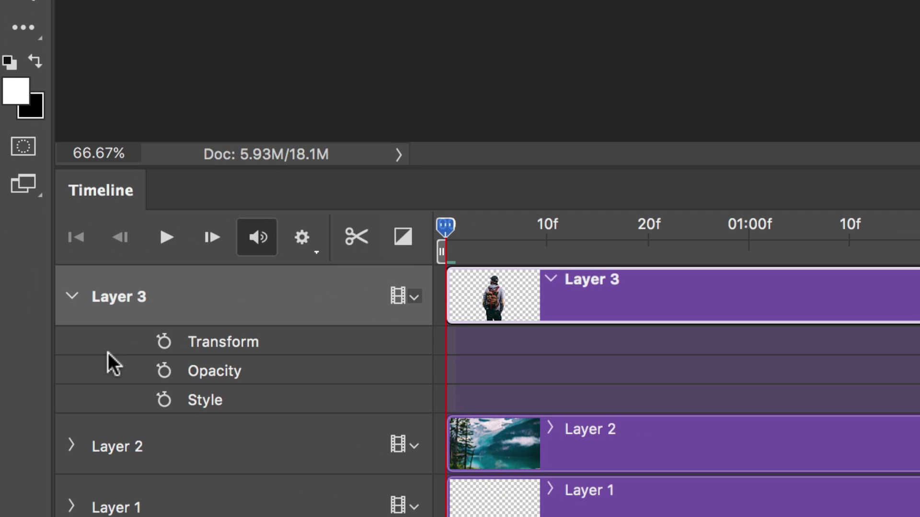
pyautogui.click(163, 342)
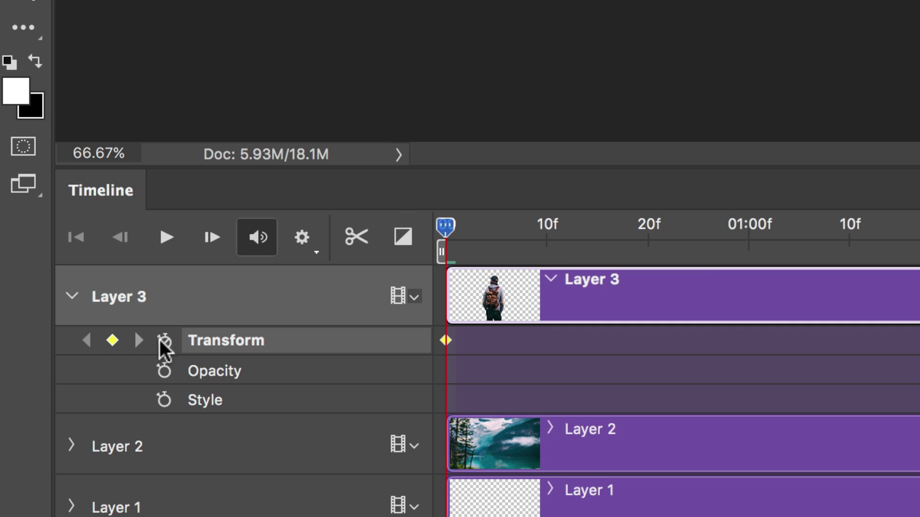
# Scale the man down to about 14.9 × 33.1 cm at the end of the timeline and preview the animation
pyautogui.moveTo(448, 232); pyautogui.dragTo(919, 227)
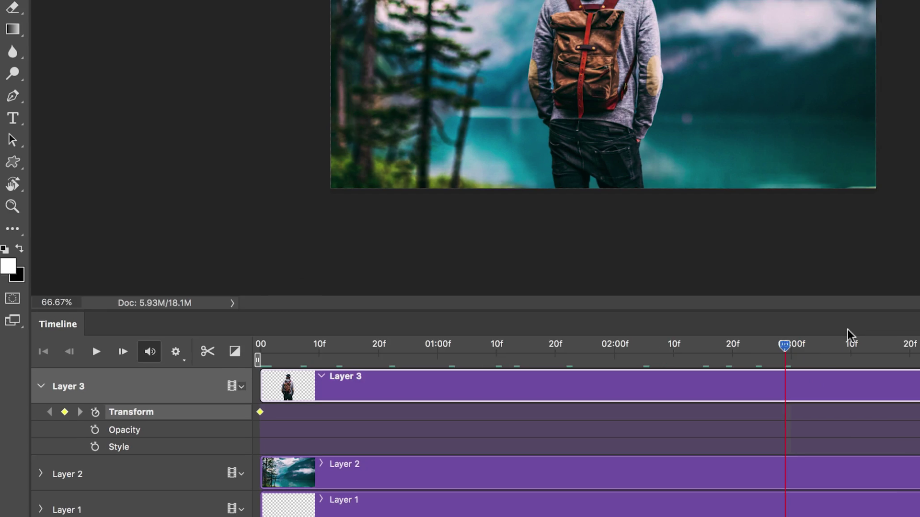
pyautogui.moveTo(735, 404); pyautogui.dragTo(736, 405)
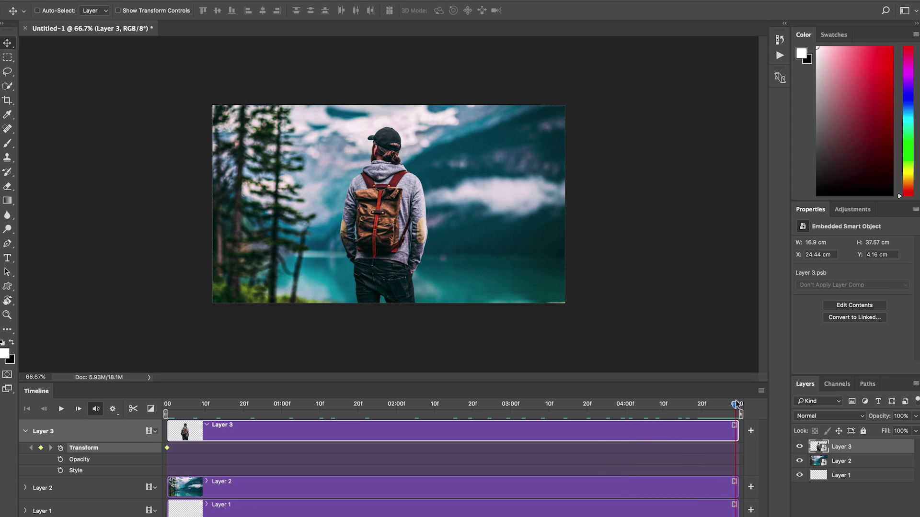
pyautogui.hotkey('ctrl', 't')
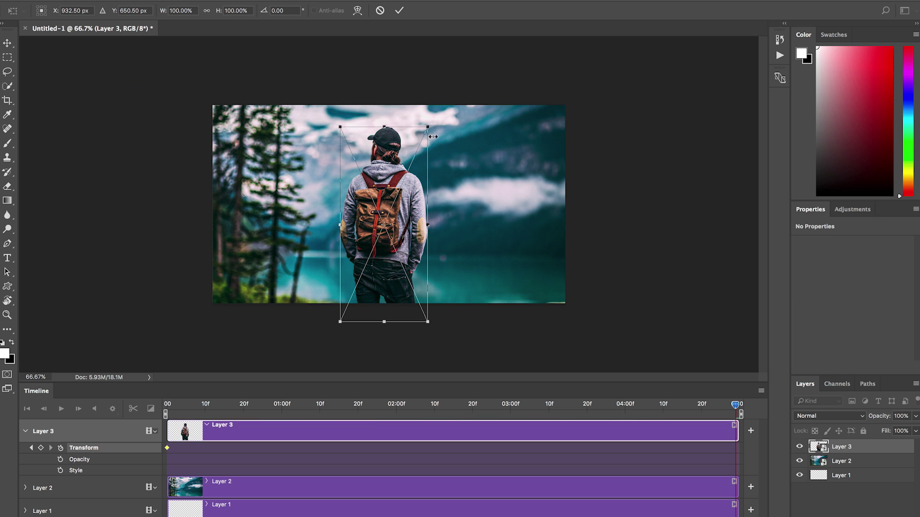
pyautogui.moveTo(424, 127); pyautogui.dragTo(409, 167)
pyautogui.press('Return')
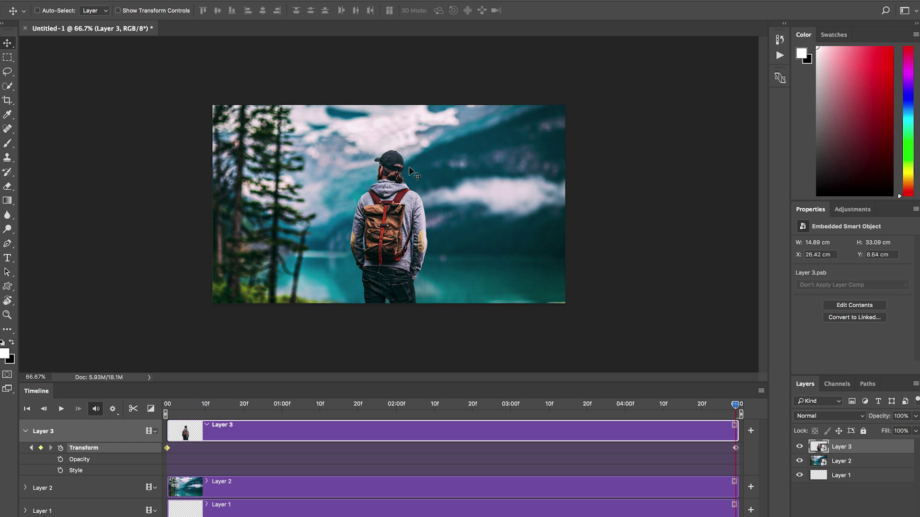
pyautogui.press('space')
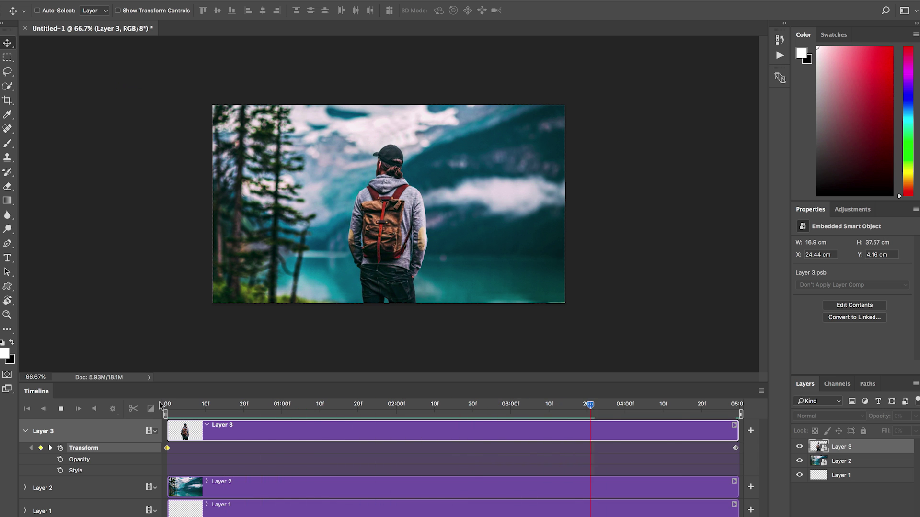
pyautogui.press('space')
# Add a Transform keyframe for Layer 2 at the start of the timeline
pyautogui.moveTo(182, 408); pyautogui.dragTo(165, 407)
pyautogui.click(199, 489)
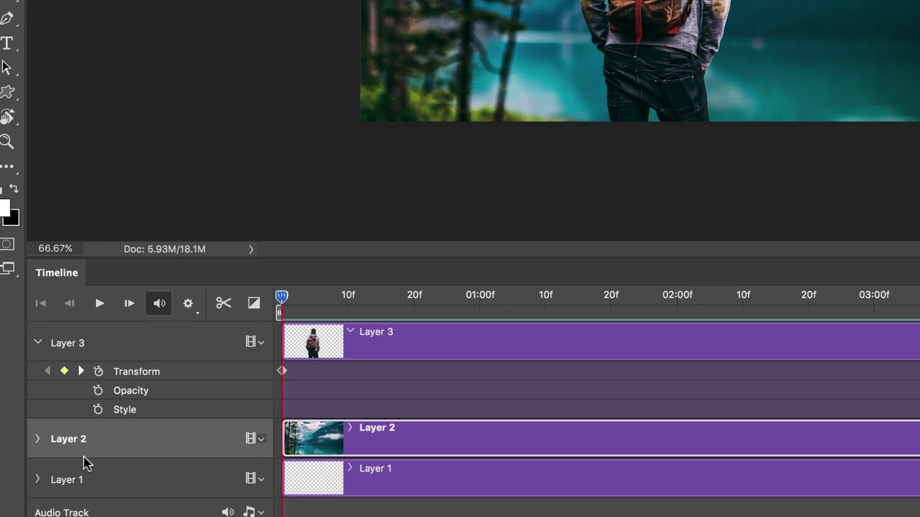
pyautogui.click(37, 439)
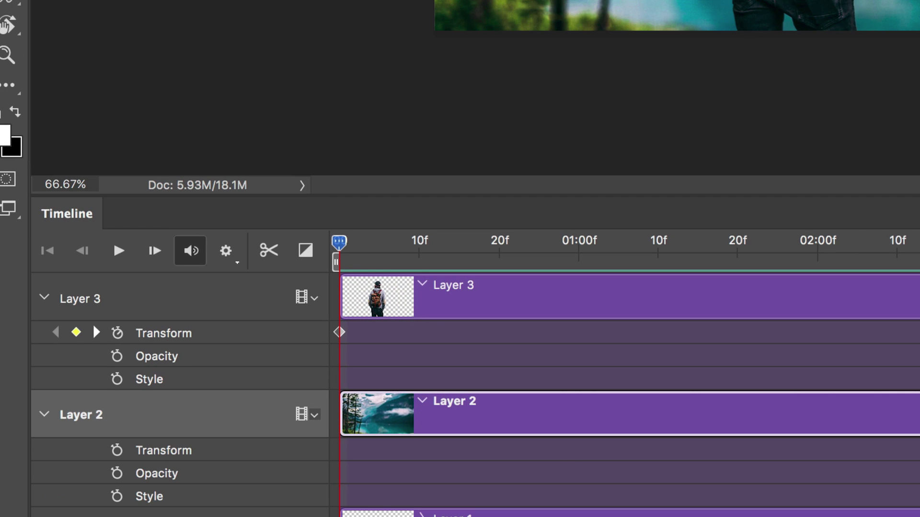
pyautogui.click(117, 451)
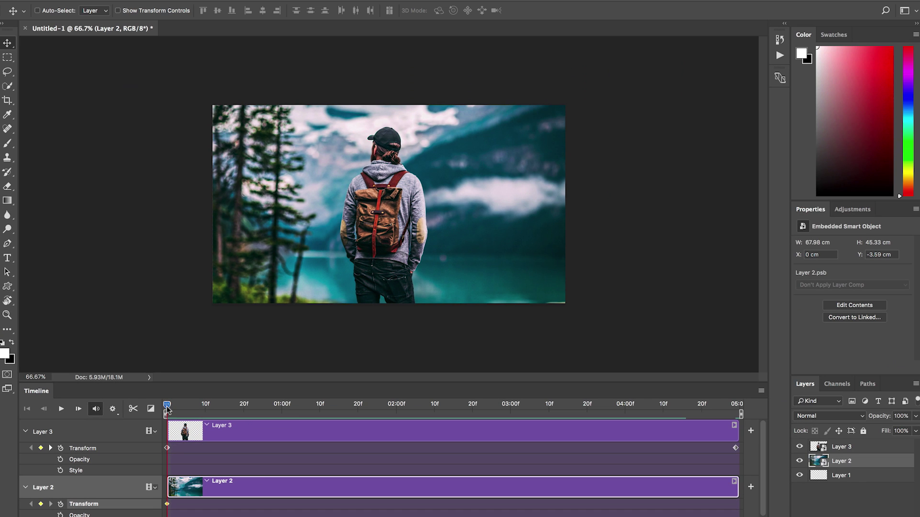
# Enlarge the Layer 2 background to about 81.7 × 54.5 cm at the end of the timeline and preview the animation
pyautogui.moveTo(167, 406); pyautogui.dragTo(740, 408)
pyautogui.hotkey('ctrl', 't')
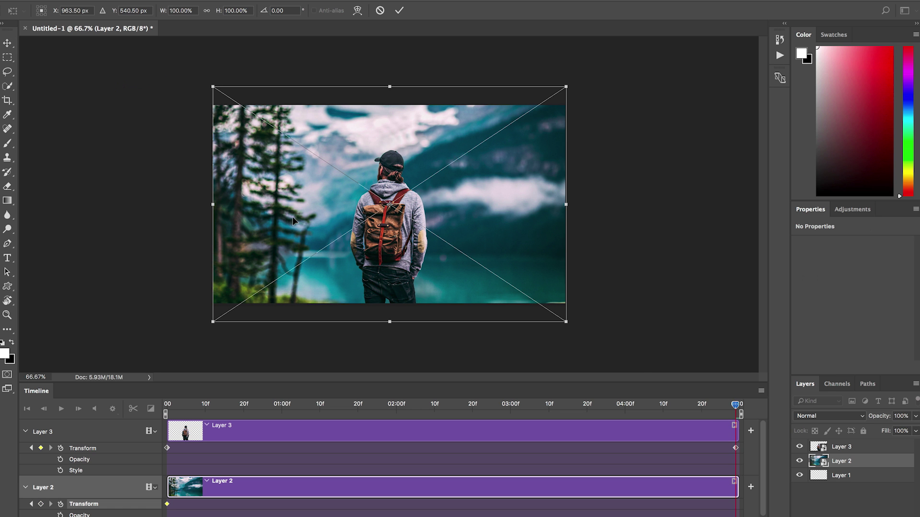
pyautogui.moveTo(211, 84); pyautogui.dragTo(167, 38)
pyautogui.moveTo(273, 107); pyautogui.dragTo(301, 108)
pyautogui.moveTo(593, 50); pyautogui.dragTo(610, 39)
pyautogui.moveTo(554, 74)
pyautogui.mouseDown()
pyautogui.moveTo(545, 73)
pyautogui.moveTo(555, 86)
pyautogui.mouseUp()
pyautogui.press('Return')
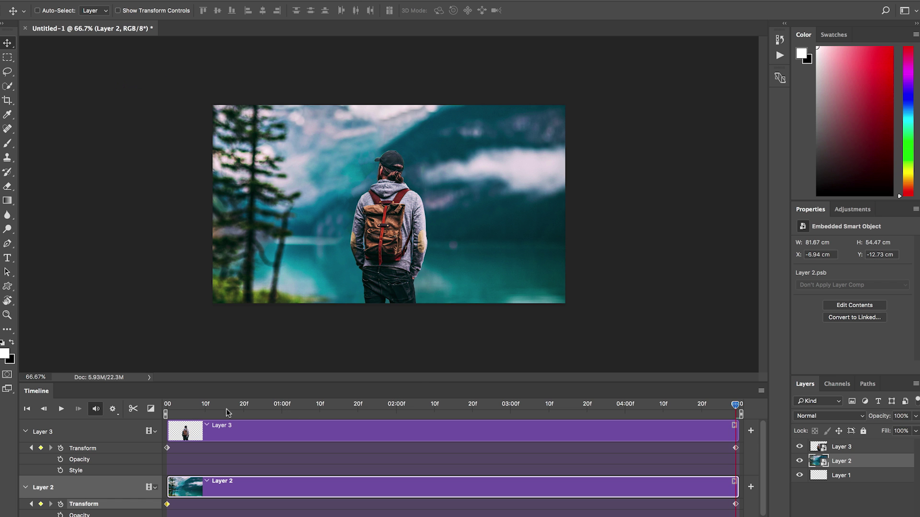
pyautogui.press('space')
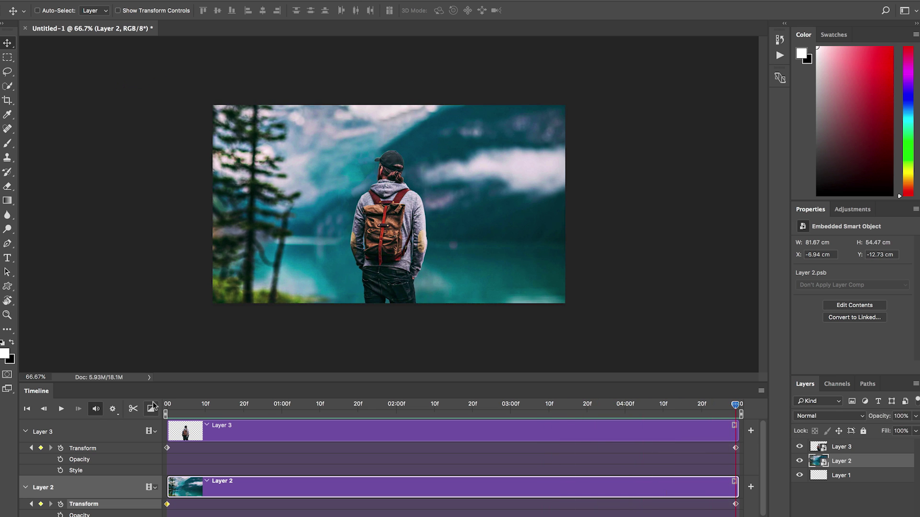
# Enlarge the Layer 2 background to about 109% at the end of the timeline, centre it horizontally, and preview the animation
pyautogui.hotkey('ctrl', 't')
pyautogui.moveTo(568, 85); pyautogui.dragTo(599, 65)
pyautogui.moveTo(539, 91); pyautogui.dragTo(524, 95)
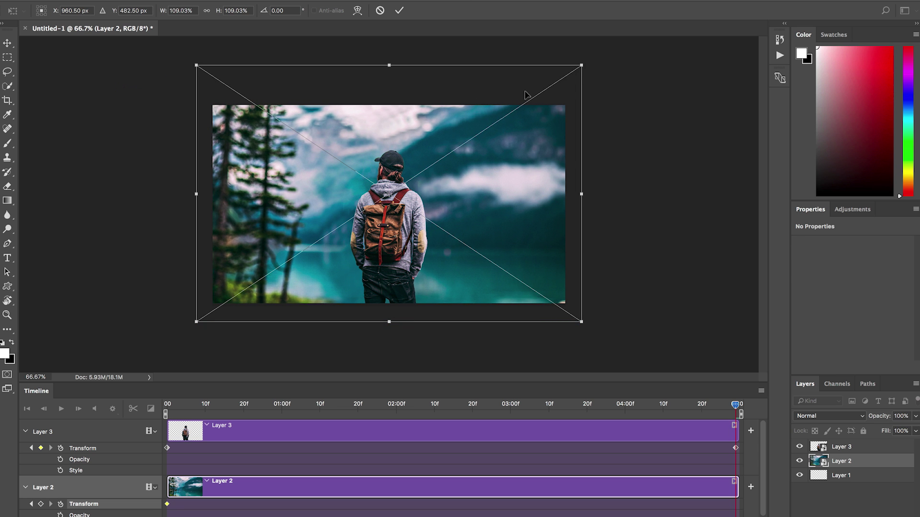
pyautogui.press('Return')
pyautogui.click(178, 404)
pyautogui.press('space')
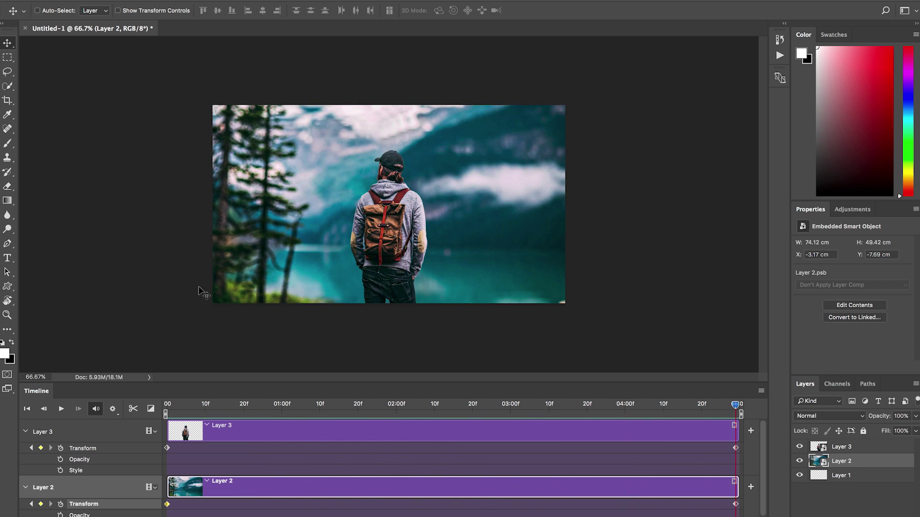
# Delete the man's Transform keyframe at the end of the Layer 3 track
pyautogui.click(222, 430)
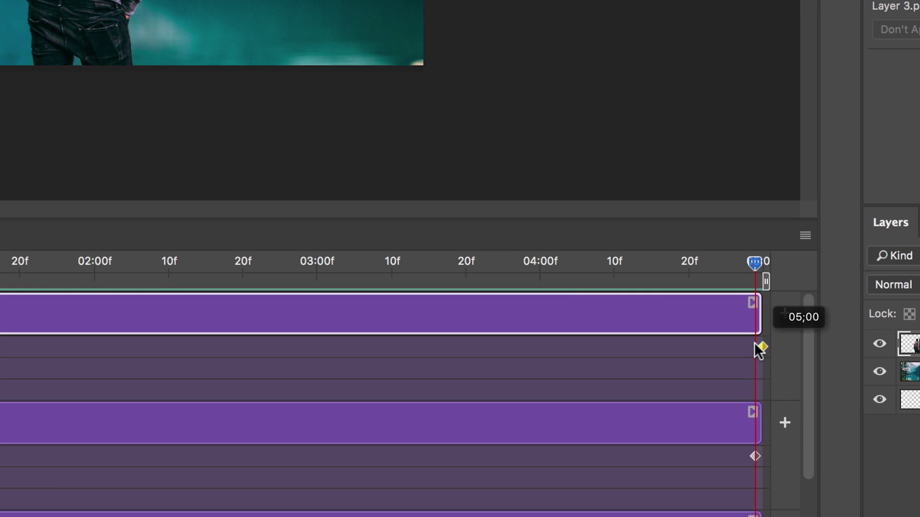
pyautogui.click(736, 448)
pyautogui.rightClick(760, 344)
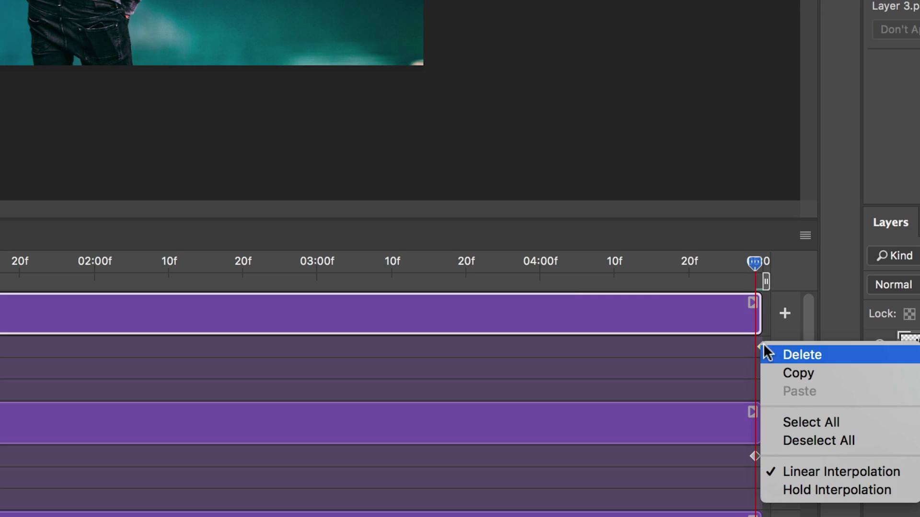
pyautogui.click(776, 355)
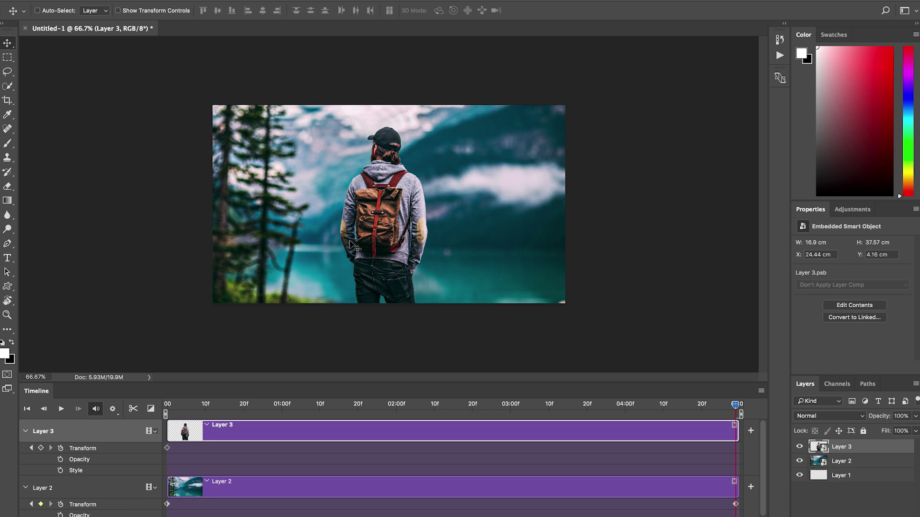
# Scale the man down to about 15.7 × 34.9 cm at the end of the timeline
pyautogui.hotkey('ctrl', 't')
pyautogui.moveTo(428, 126); pyautogui.dragTo(419, 162)
pyautogui.press('Return')
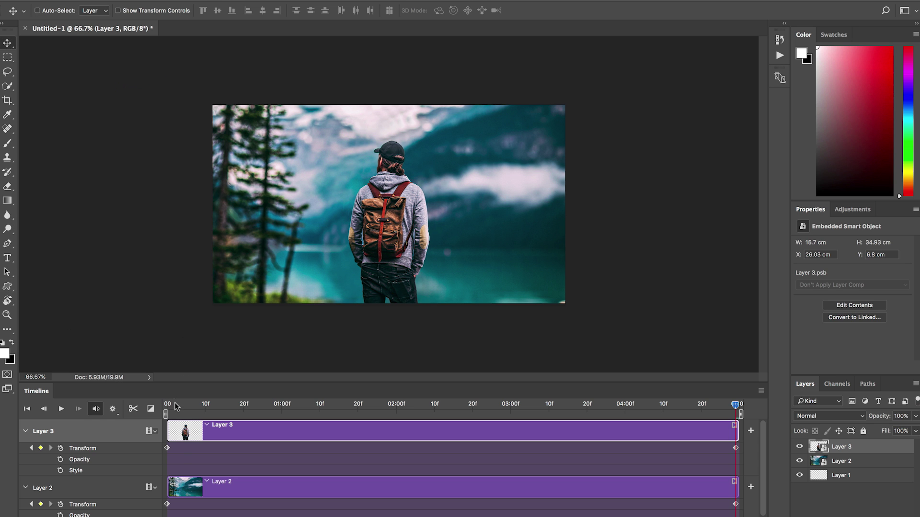
# Play the animation from near the start to check the combined movement of the man and background
pyautogui.click(174, 404)
pyautogui.press('space')
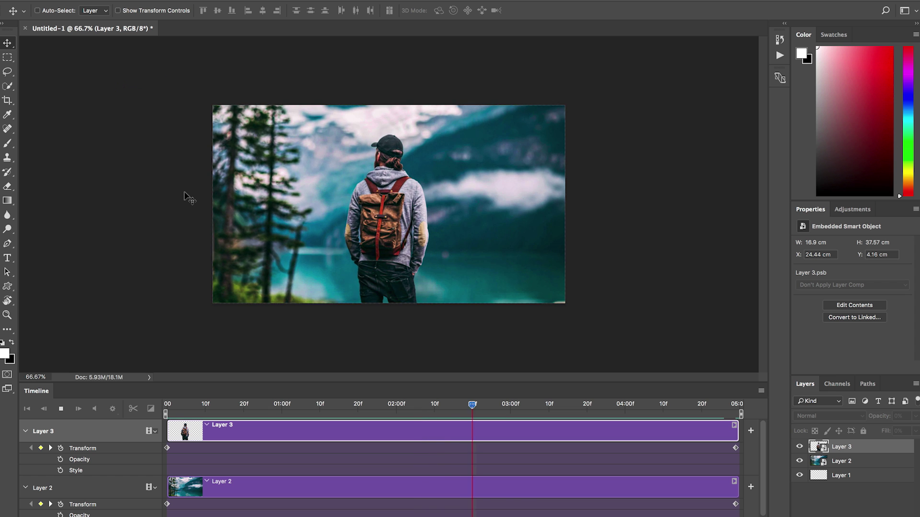
pyautogui.press('space')
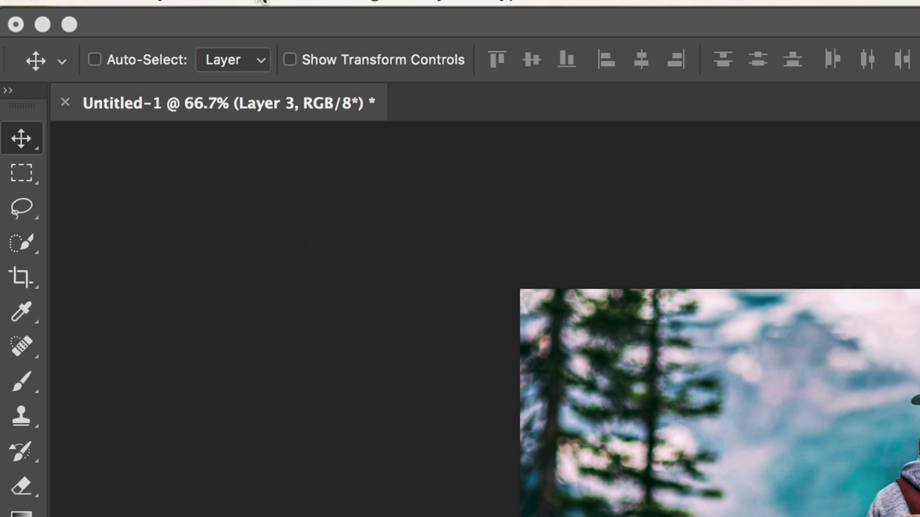
# Start a video render of the animation with the YouTube HD 1080p 29.97 preset
pyautogui.click(259, 2)
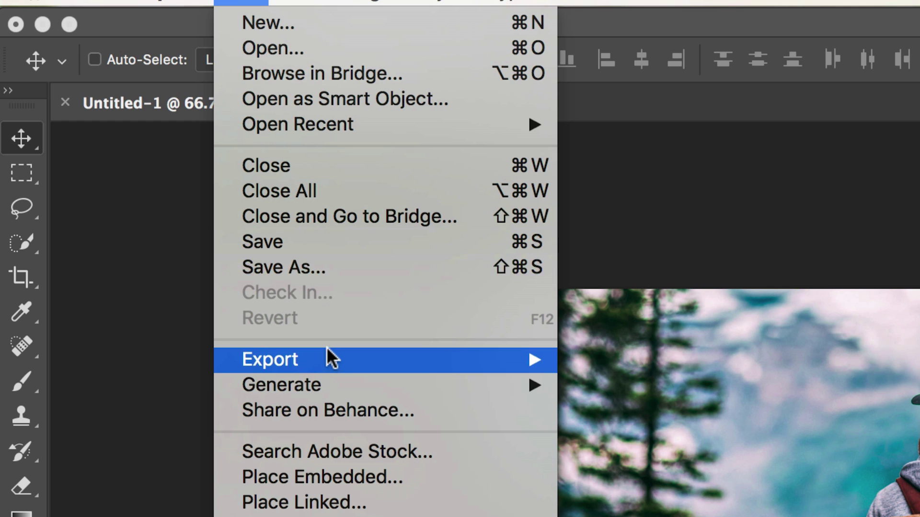
pyautogui.moveTo(328, 357)
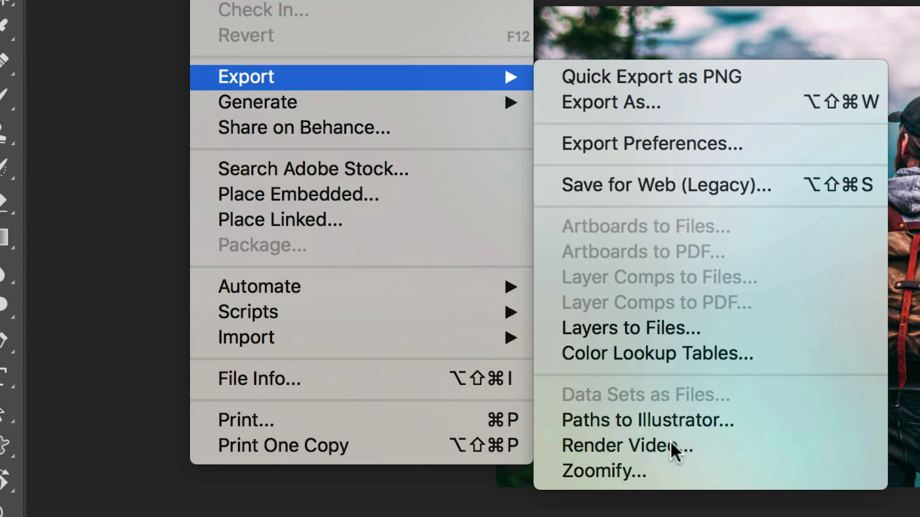
pyautogui.click(671, 443)
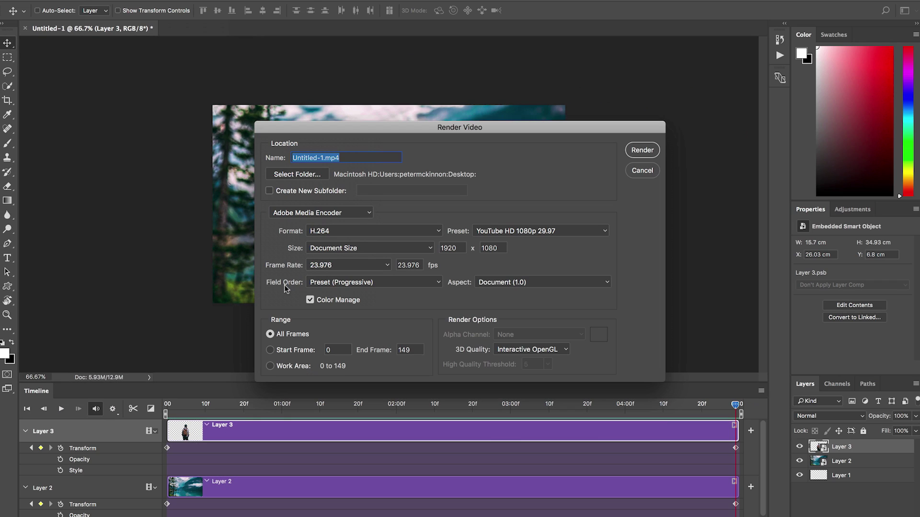
pyautogui.click(584, 232)
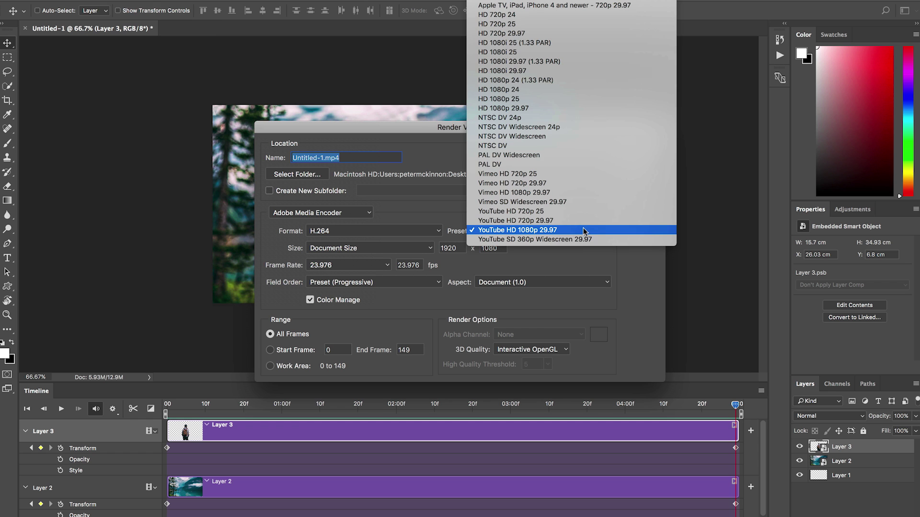
pyautogui.click(544, 231)
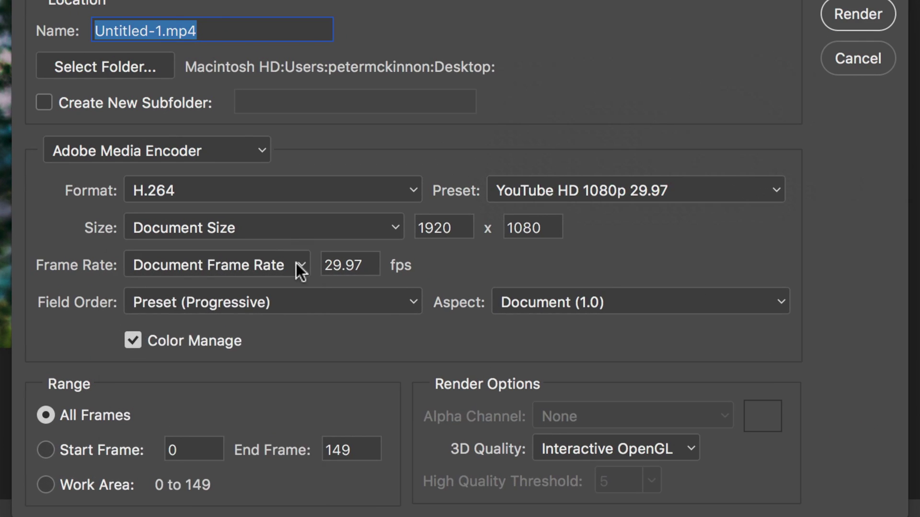
# Set the render frame rate to 23.976 fps and render the video under the name LakeLouise1
pyautogui.click(384, 266)
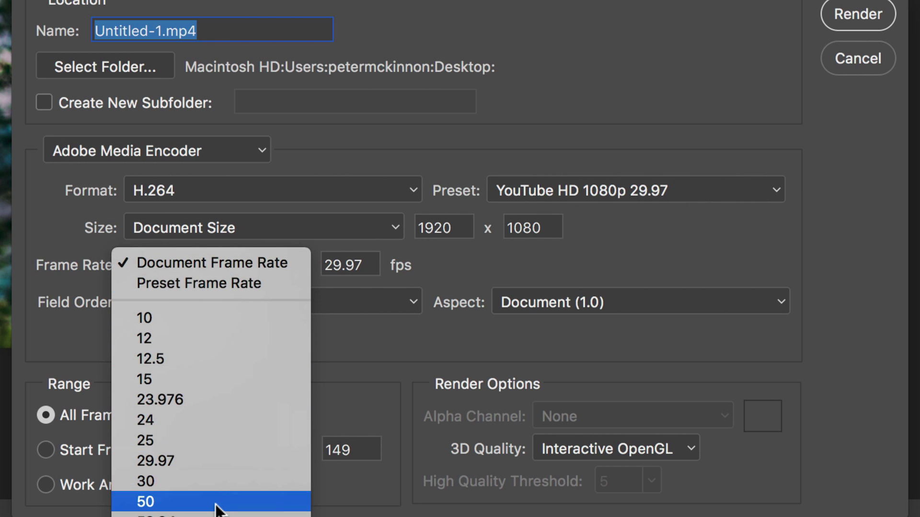
pyautogui.click(211, 403)
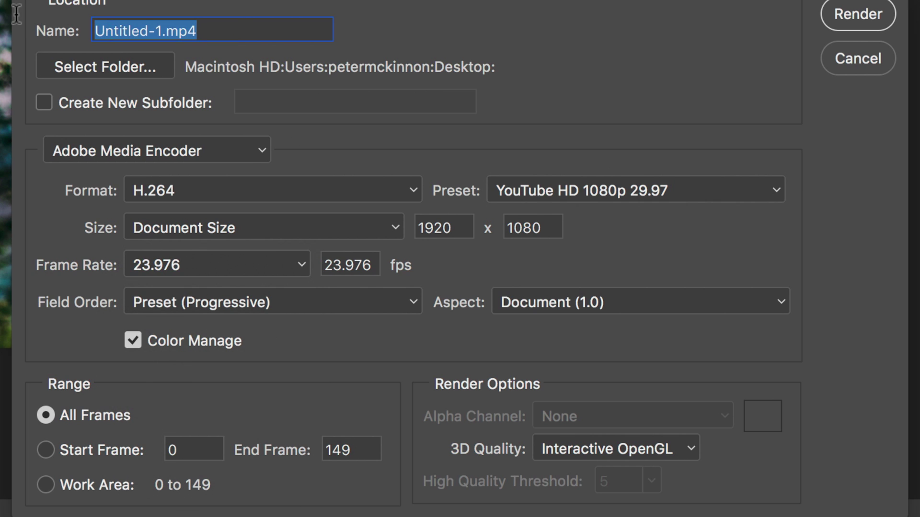
pyautogui.write('LakeLouise1')
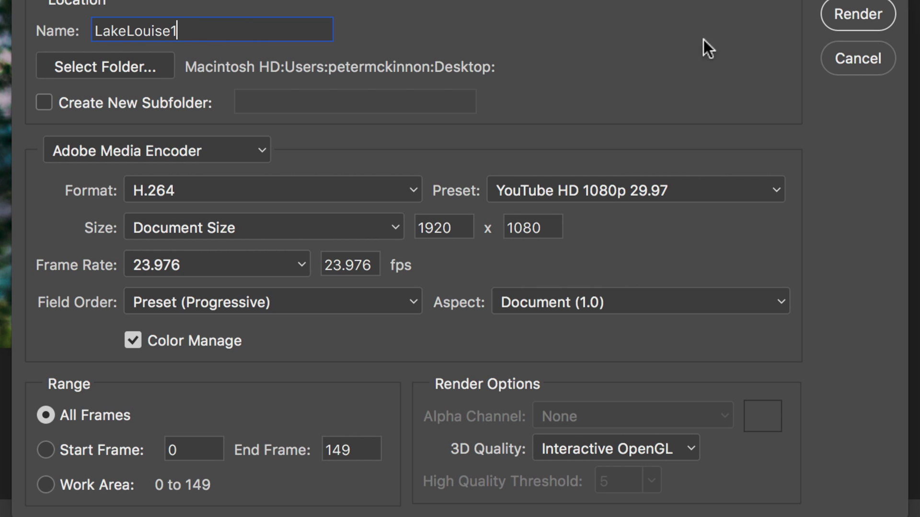
pyautogui.click(833, 8)
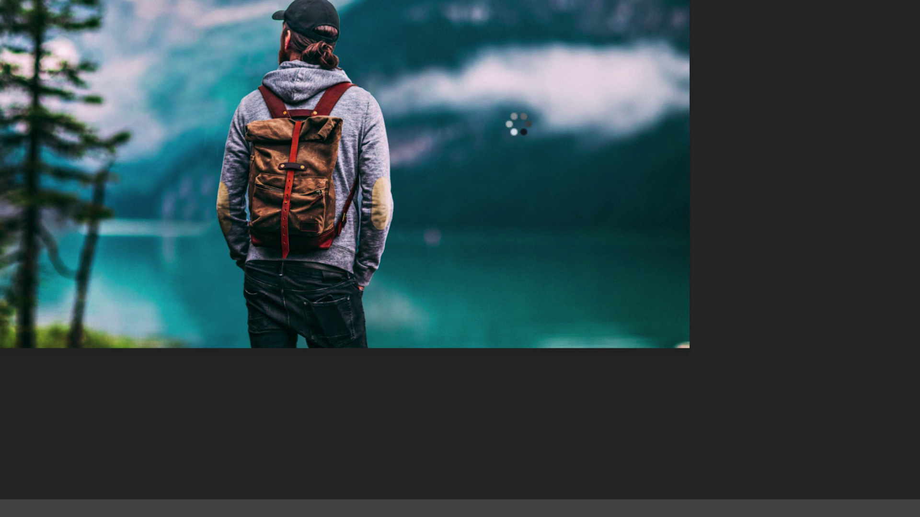